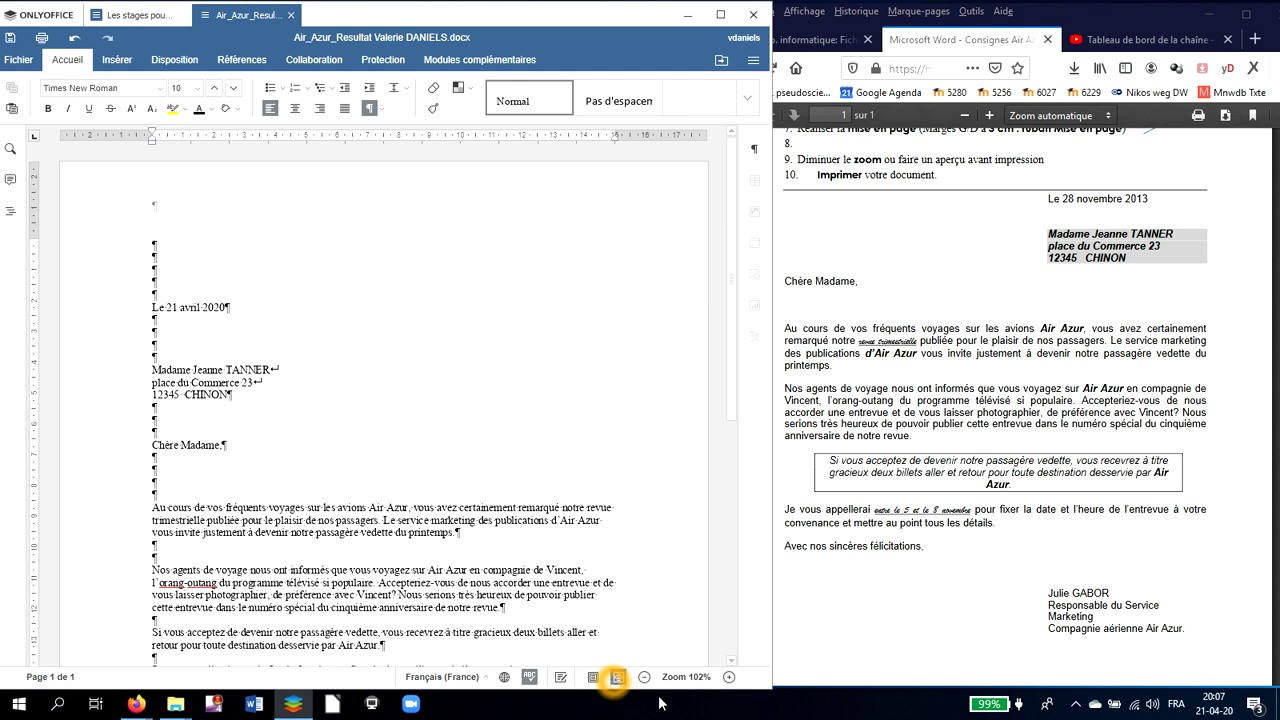
- Format the entire letter in Arial, size 12
click(955, 472)
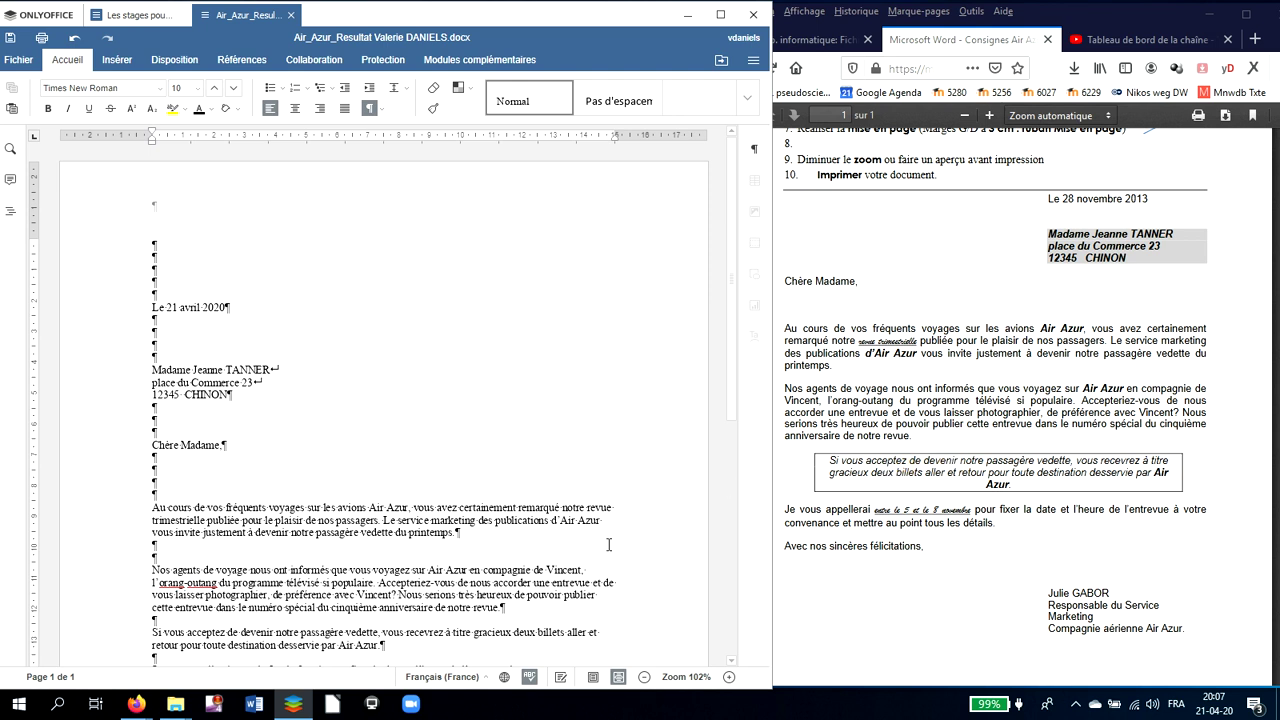
key(ctrl+a)
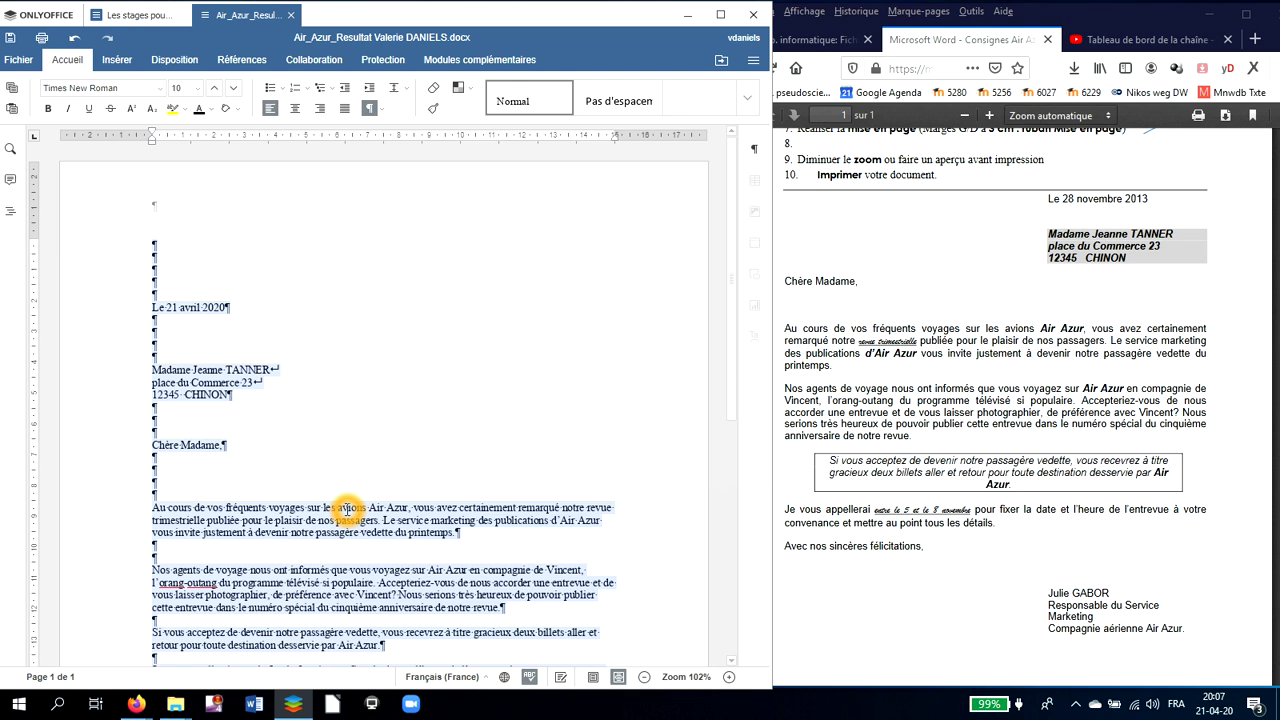
click(163, 100)
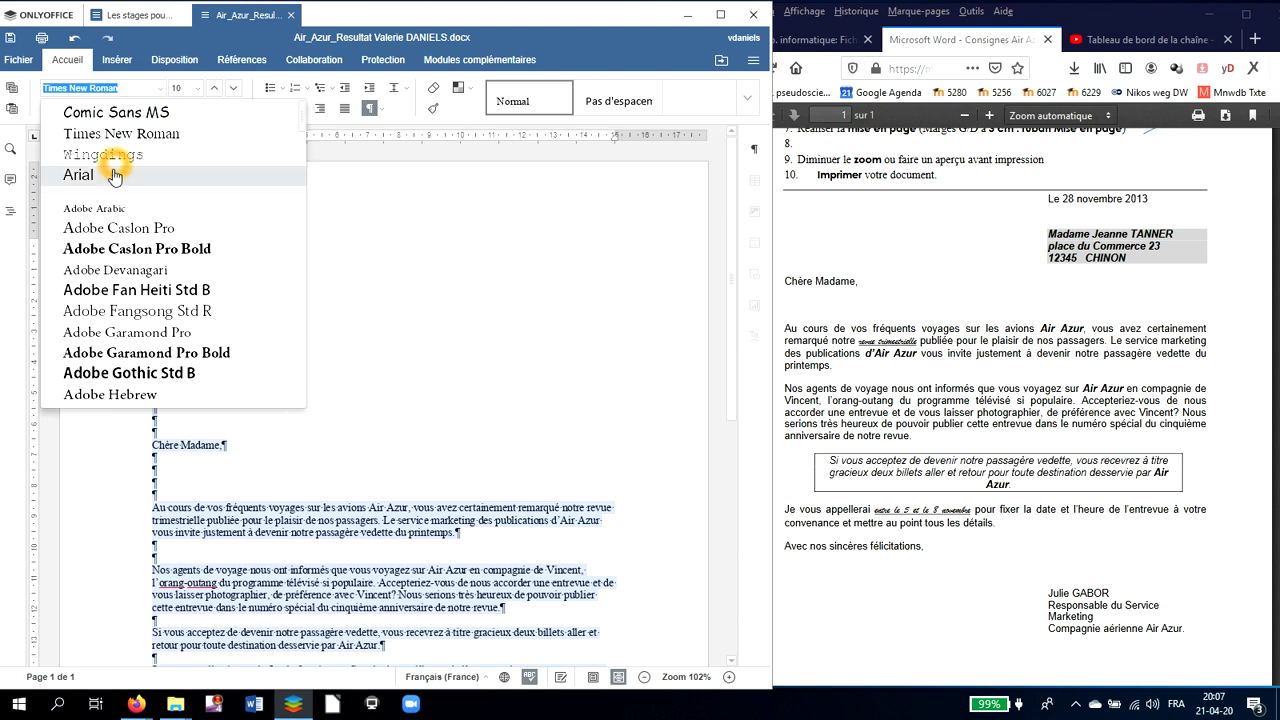
text(A)
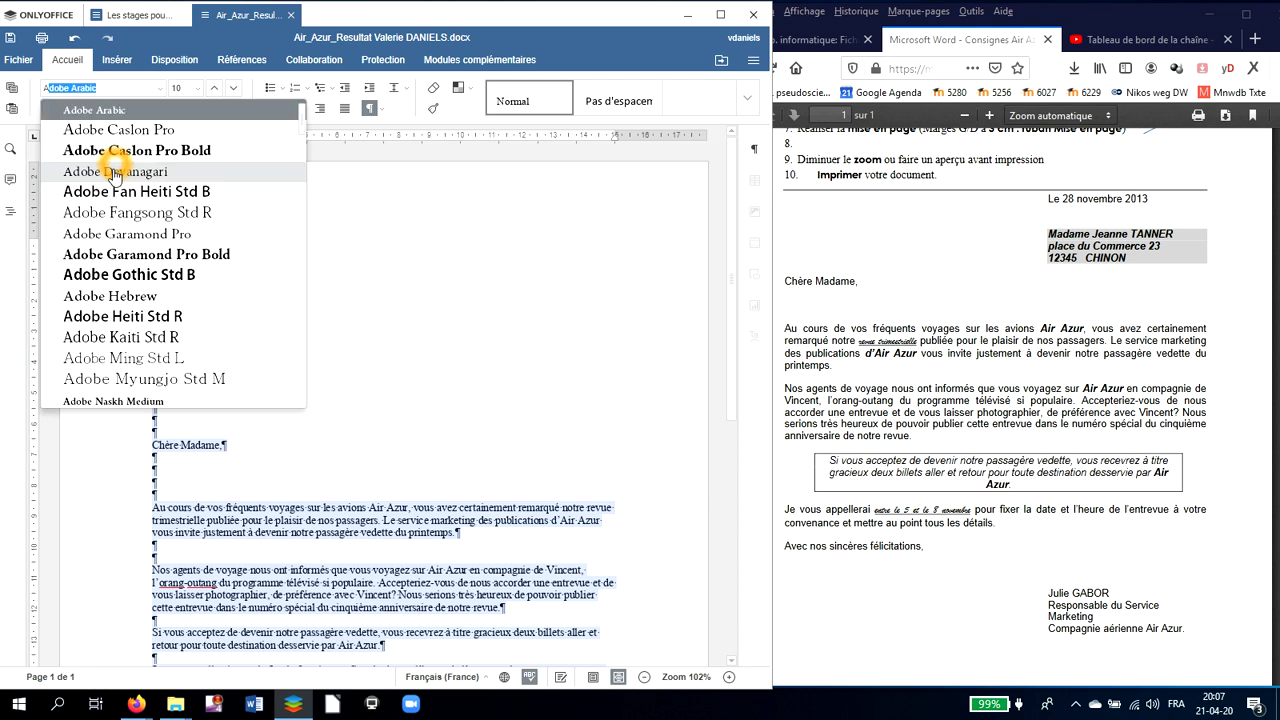
text(rial)
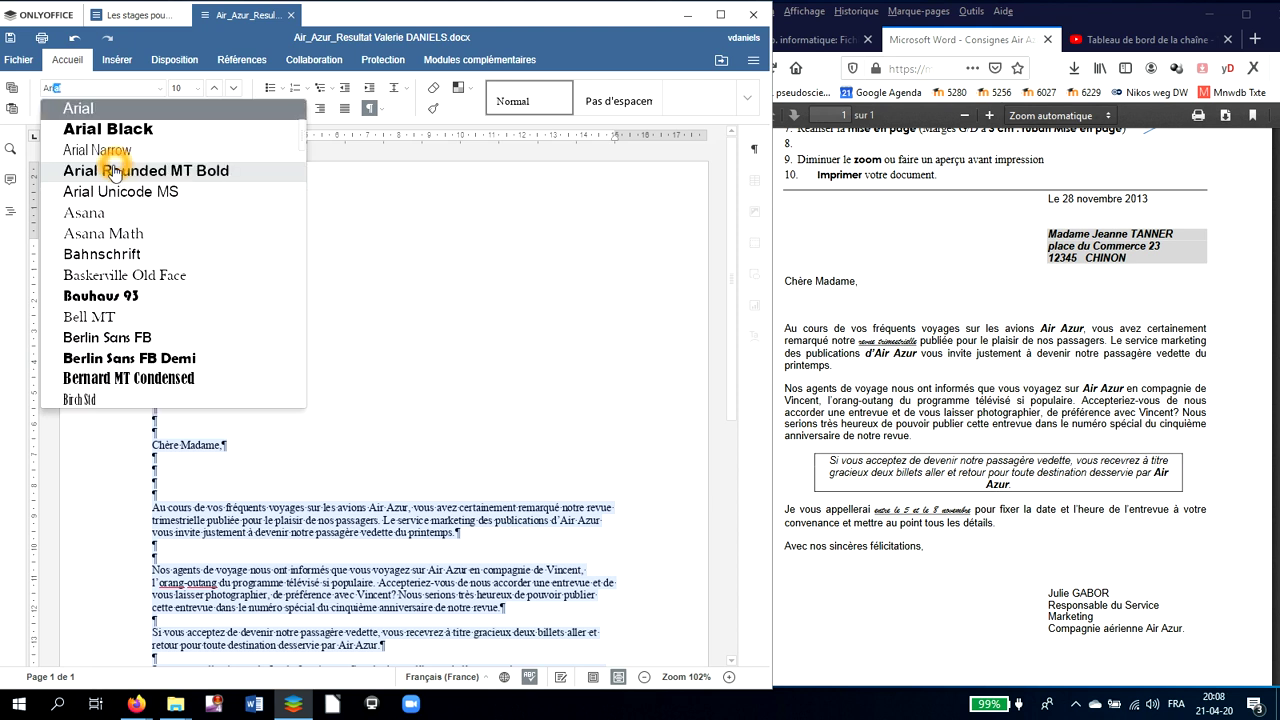
click(97, 110)
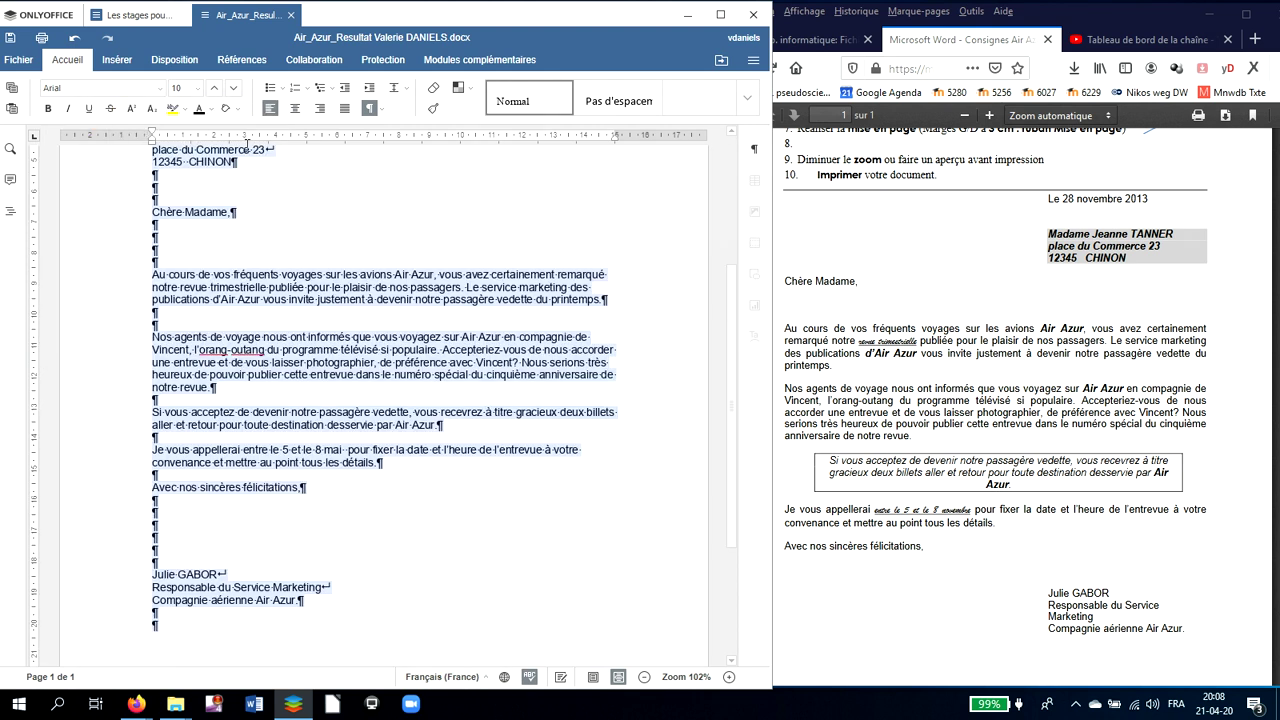
click(203, 94)
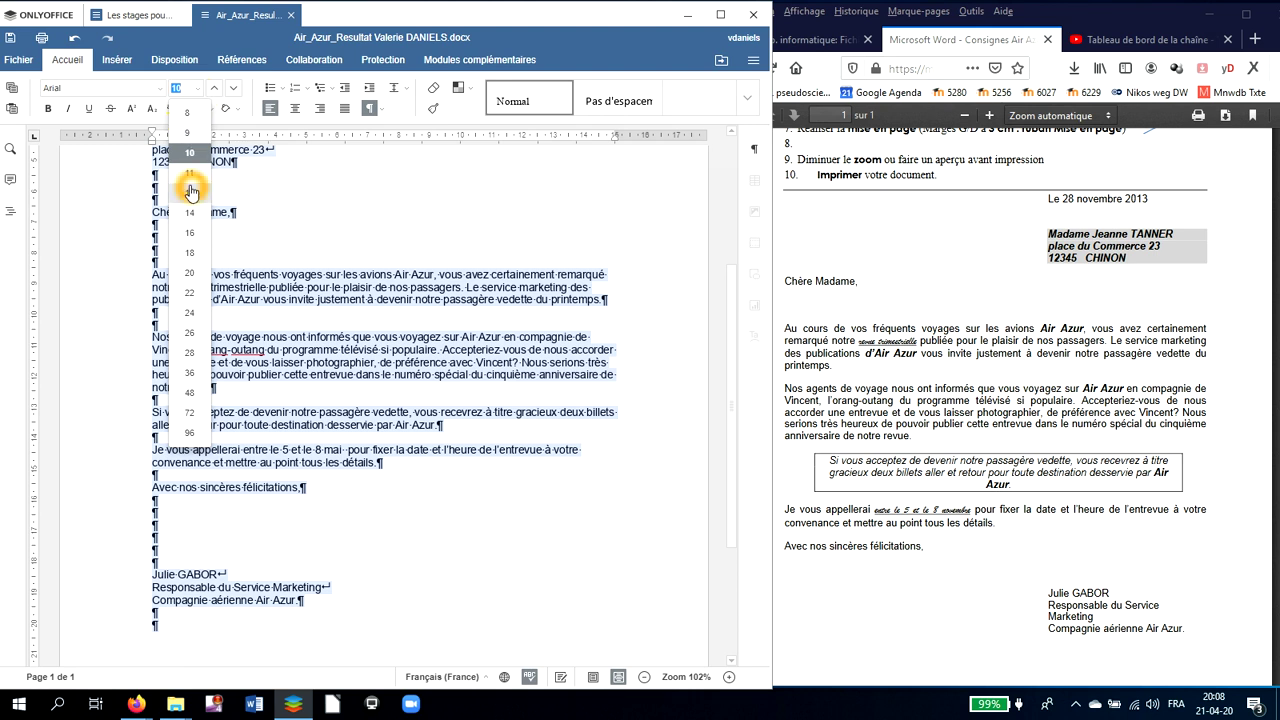
click(191, 192)
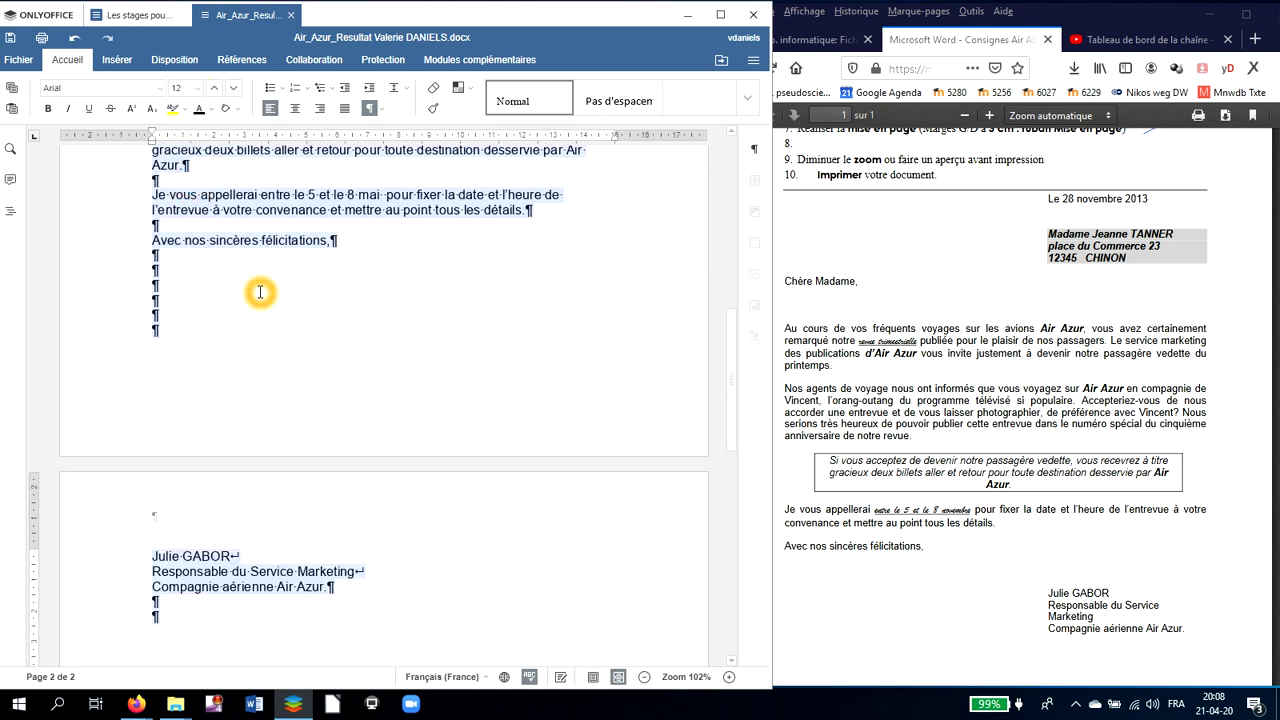
- Fit the whole page in view and delete two empty paragraphs above the date line
scroll(263, 300, up, 5)
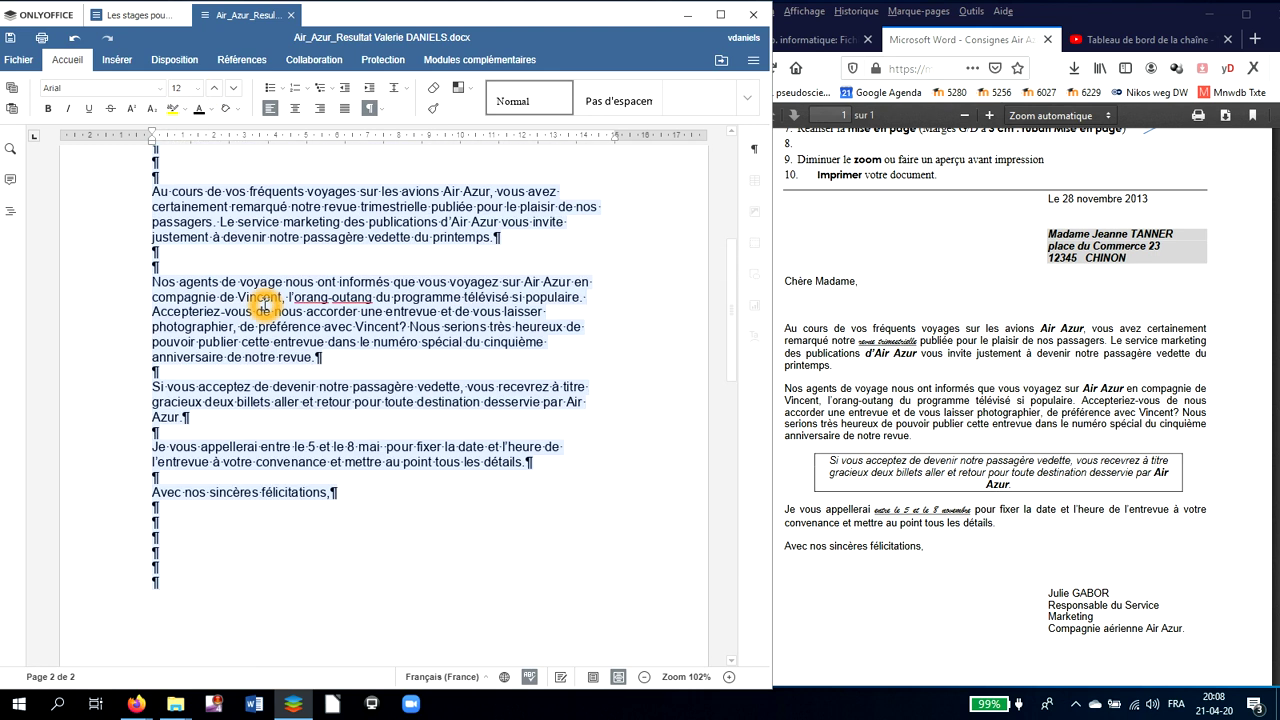
click(593, 680)
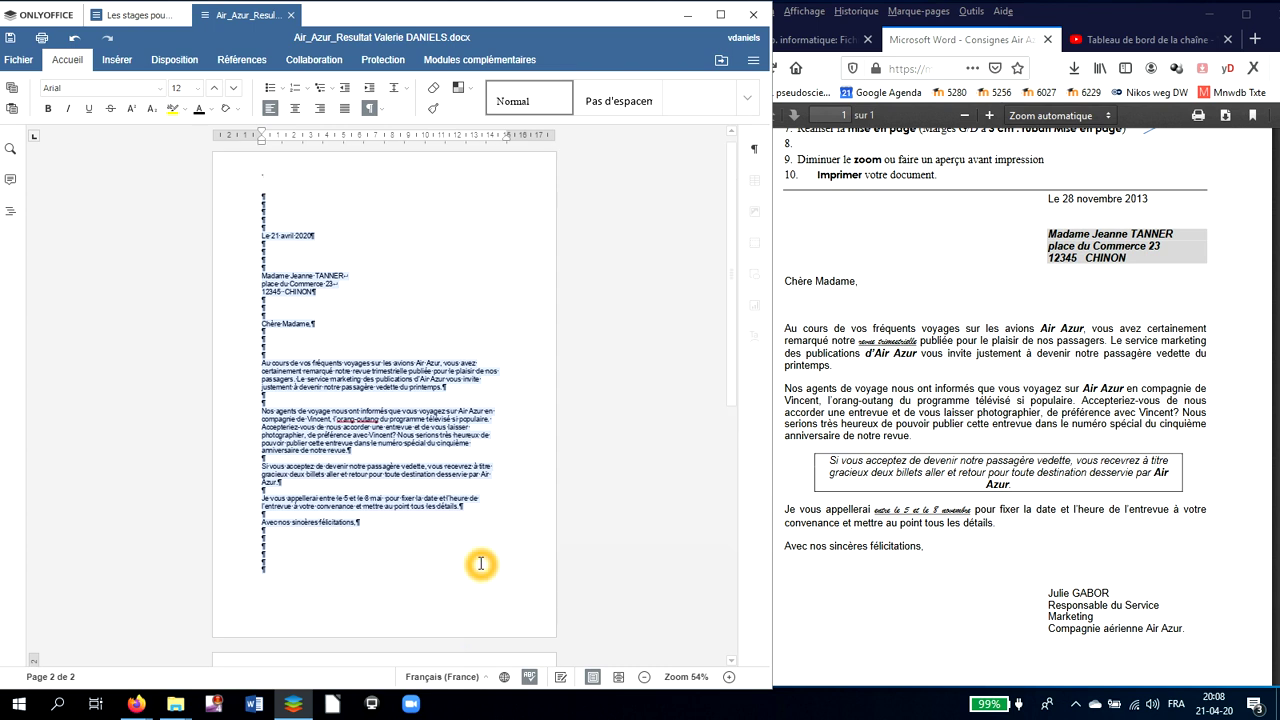
click(280, 240)
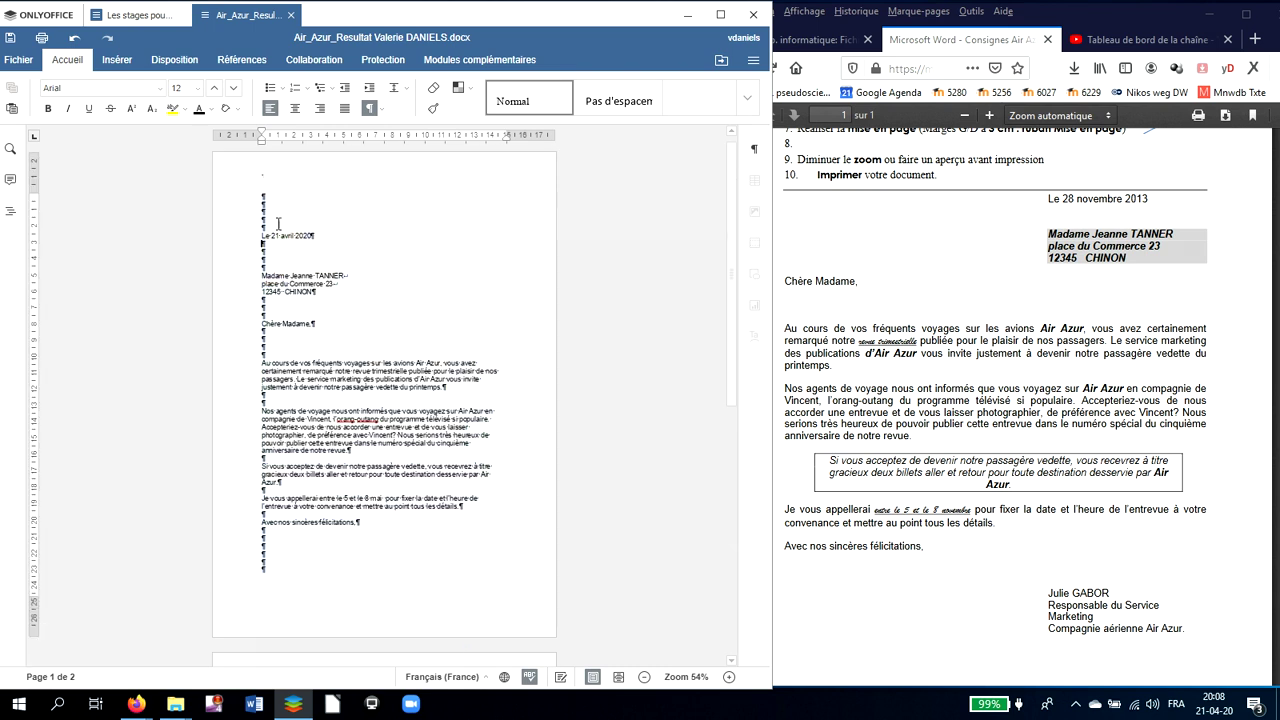
click(278, 213)
key(BackSpace)
key(BackSpace)
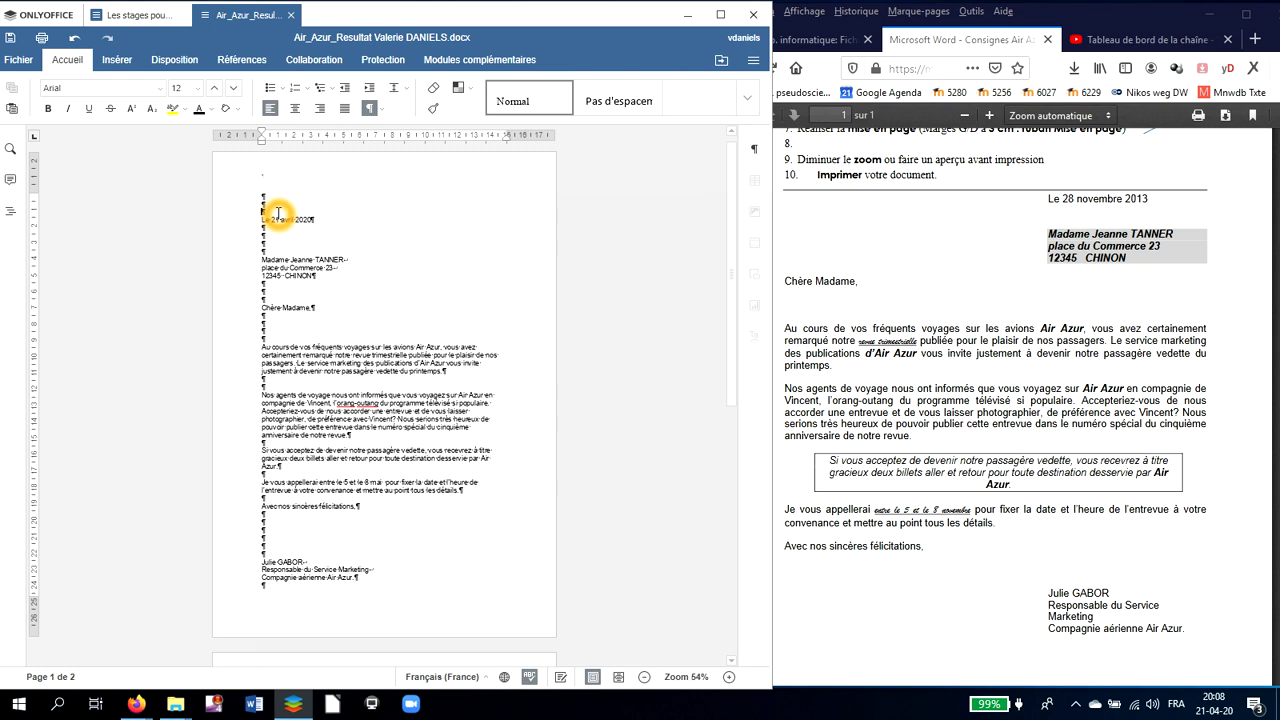
- Delete two empty paragraphs between the closing "Avec nos sincères félicitations," and the signature block
scroll(300, 280, down, 3)
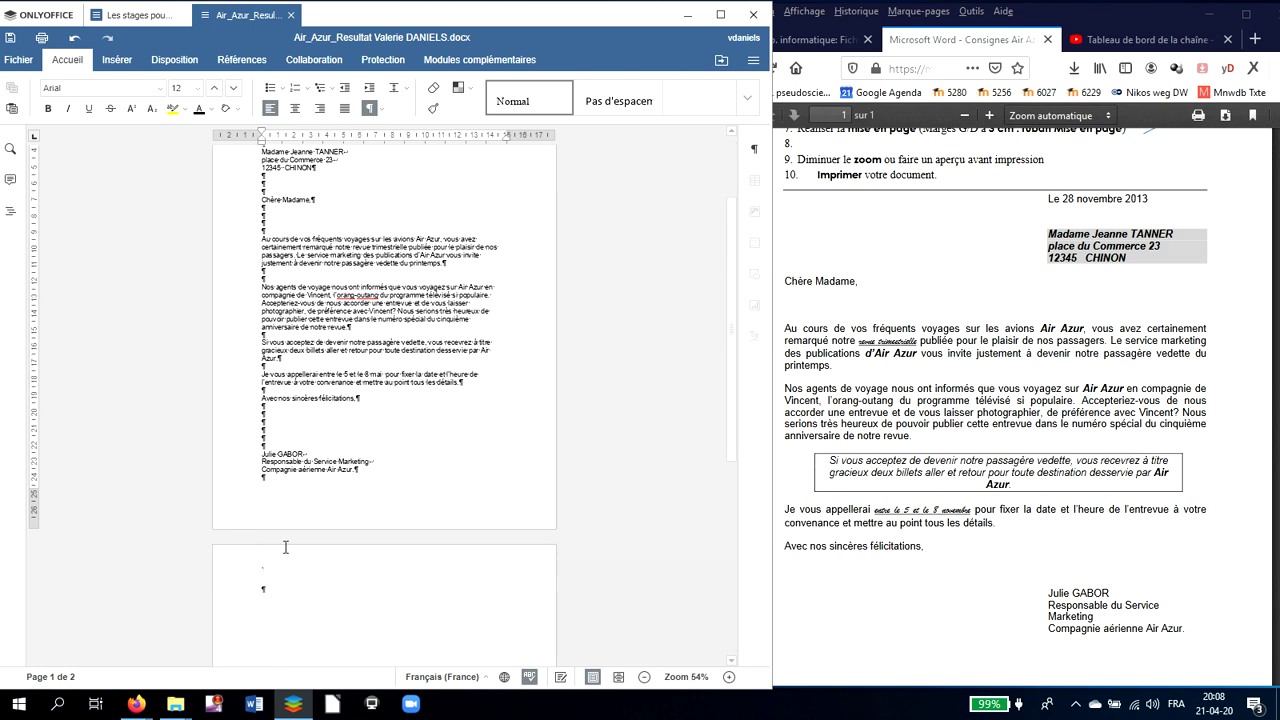
click(263, 579)
click(271, 592)
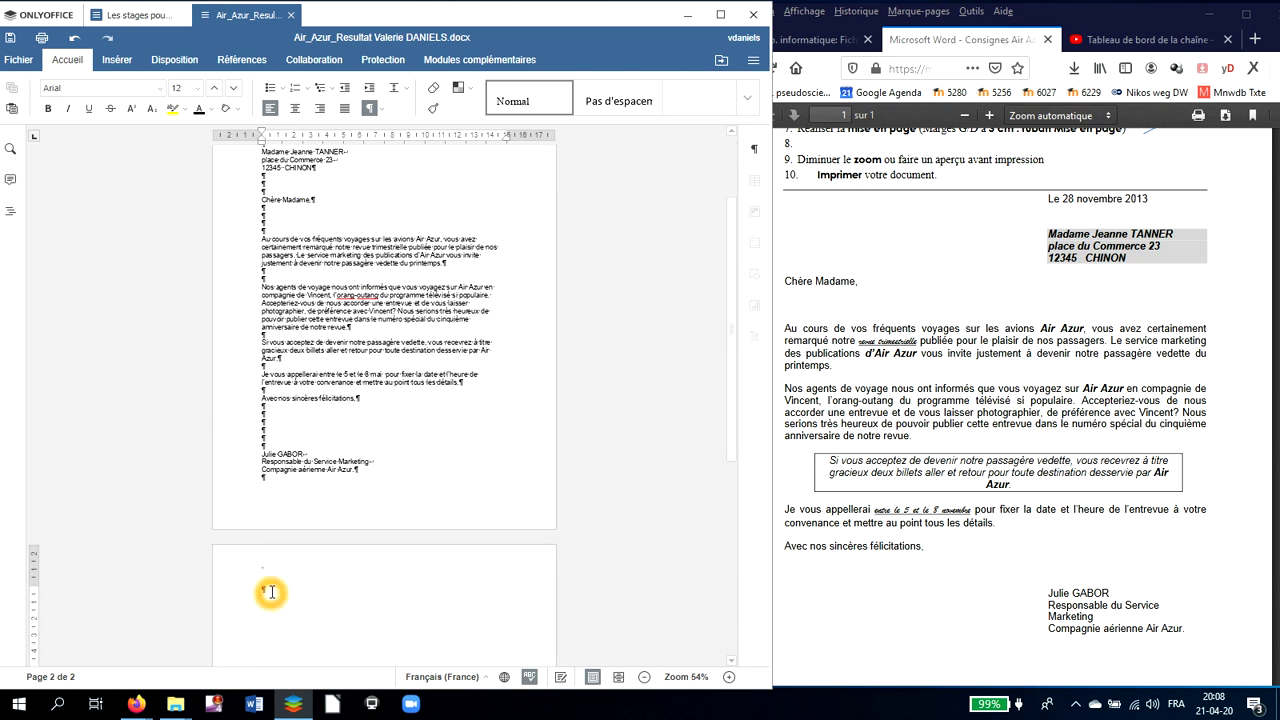
click(274, 414)
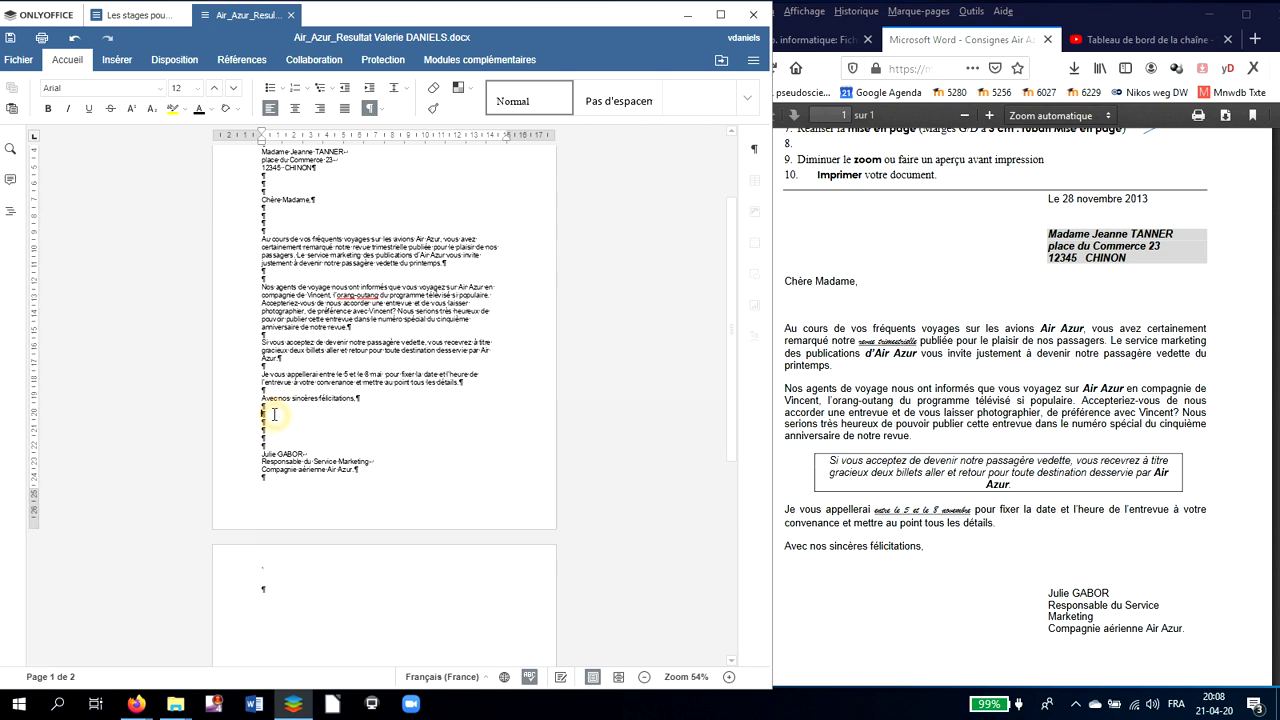
key(BackSpace)
key(BackSpace)
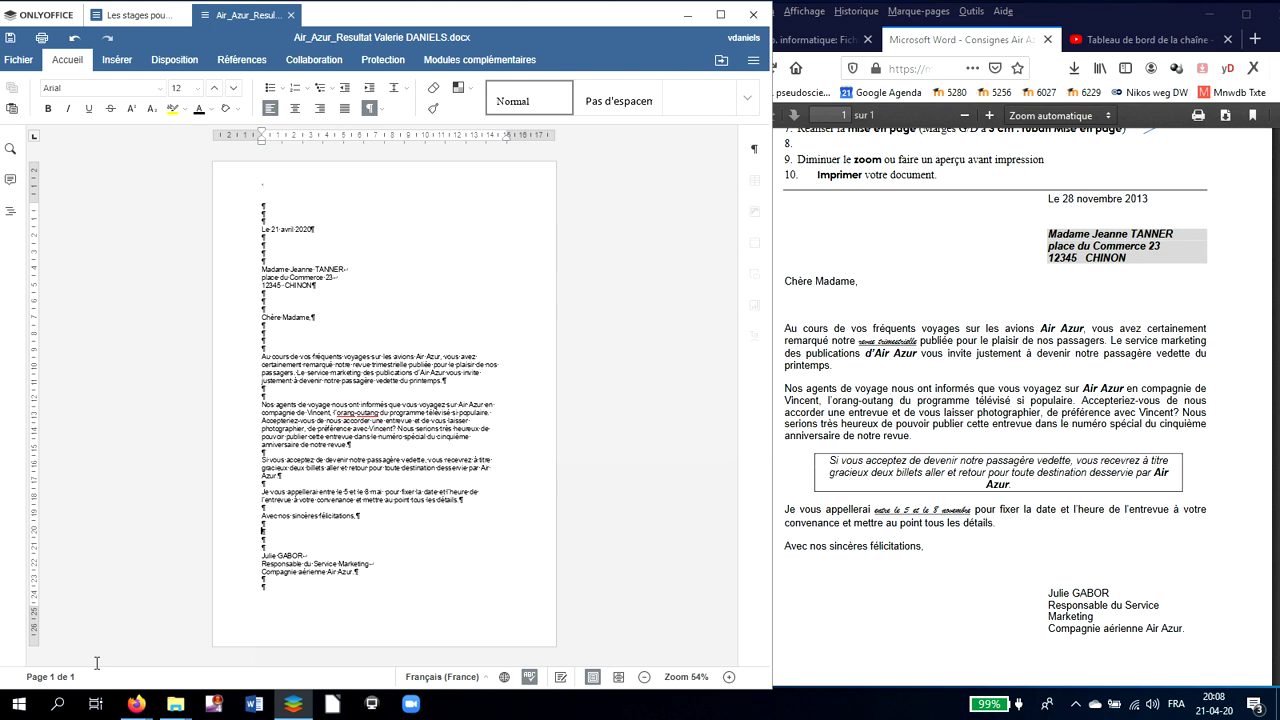
- Delete one empty paragraph between the date line and the recipient's address
click(281, 596)
click(258, 296)
click(268, 253)
key(BackSpace)
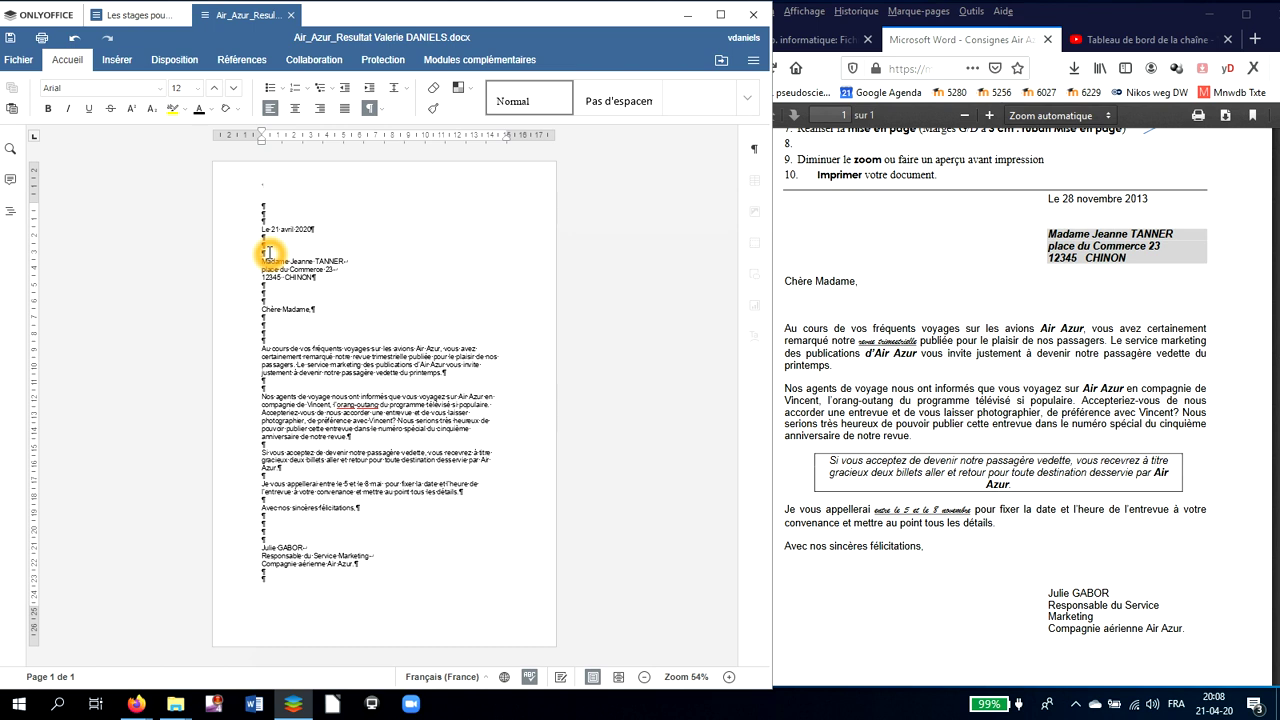
- Switch to the browser, enlarge the "Consignes Air Azur" PDF to 110 % and examine the model letter's character formatting
click(920, 341)
scroll(871, 306, up, 3)
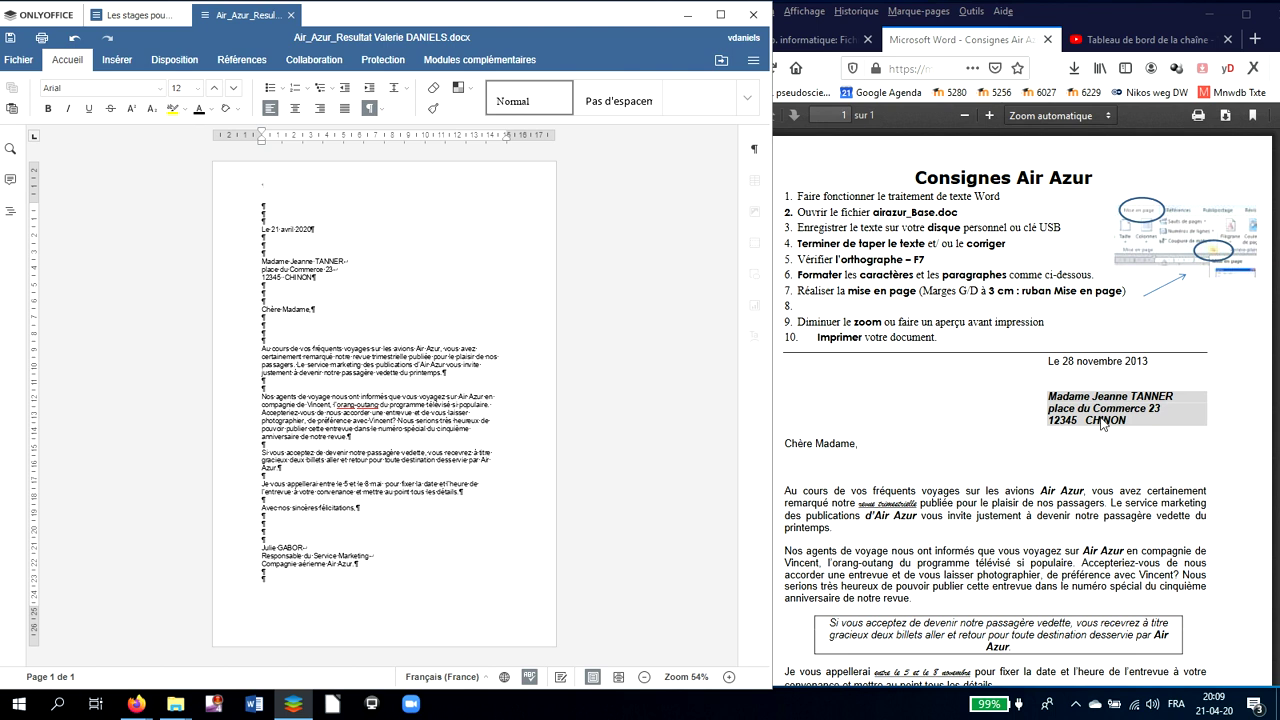
click(992, 115)
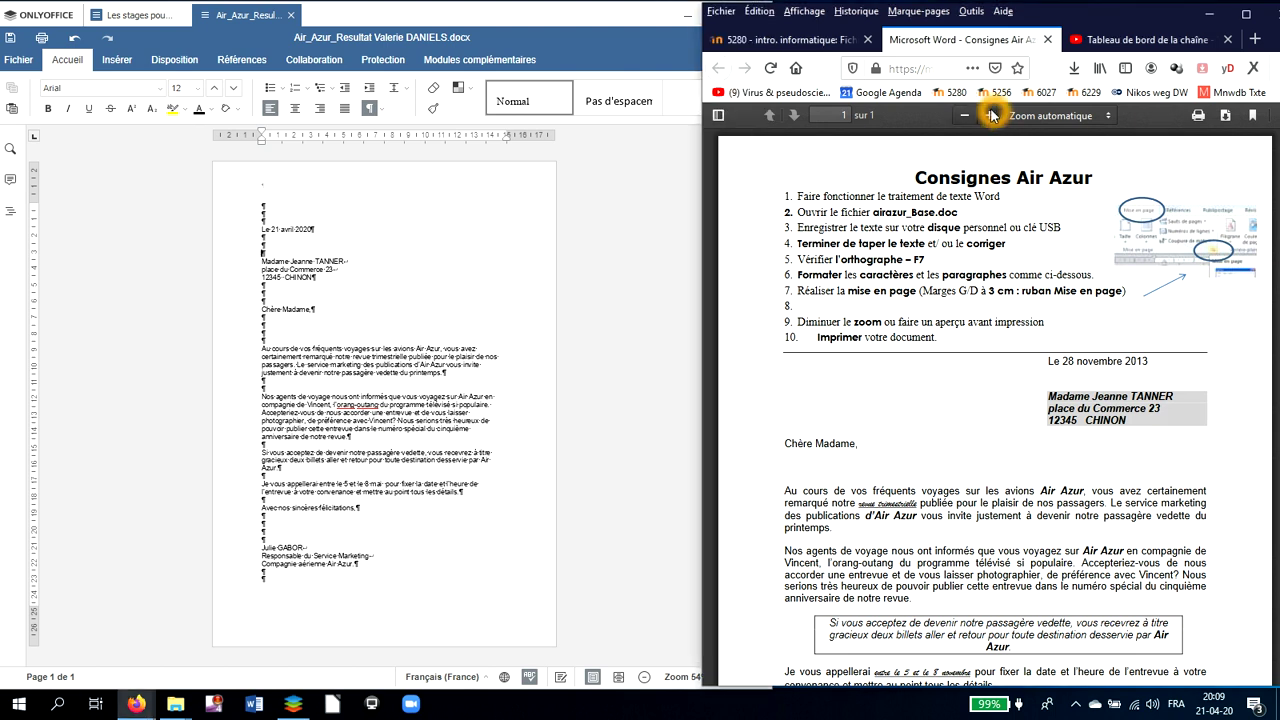
click(992, 115)
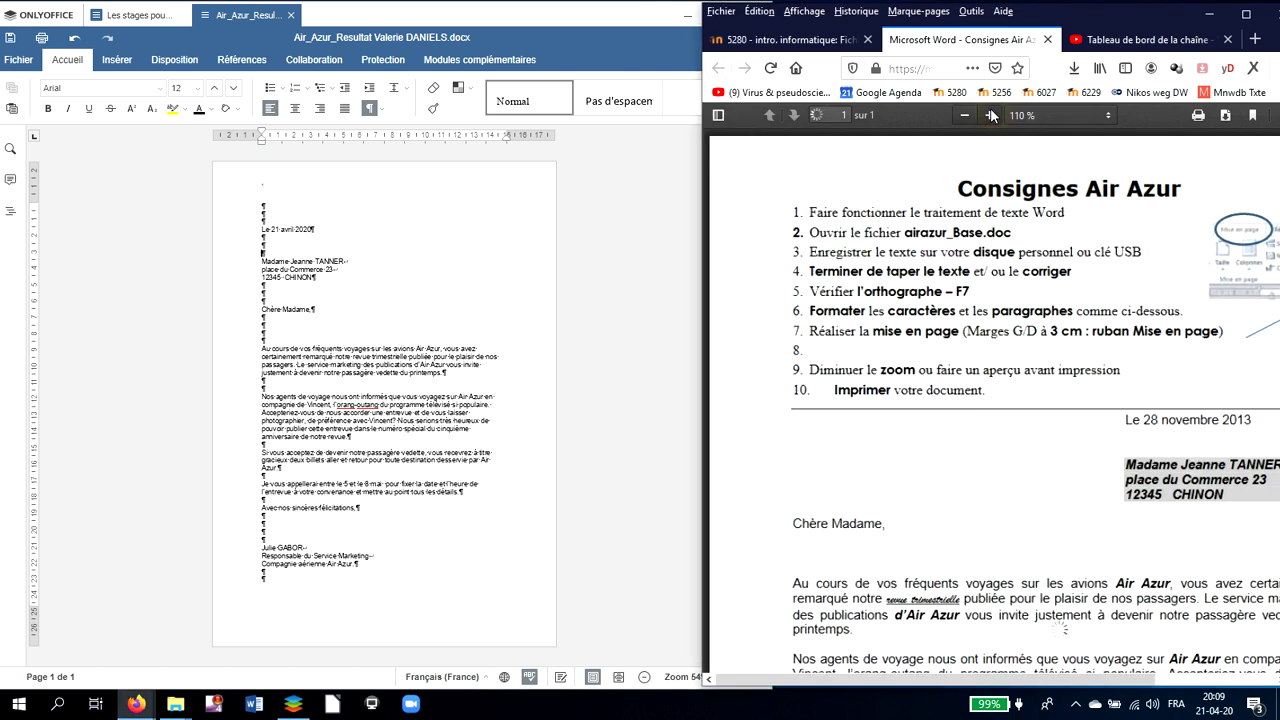
click(992, 115)
scroll(1055, 447, down, 1)
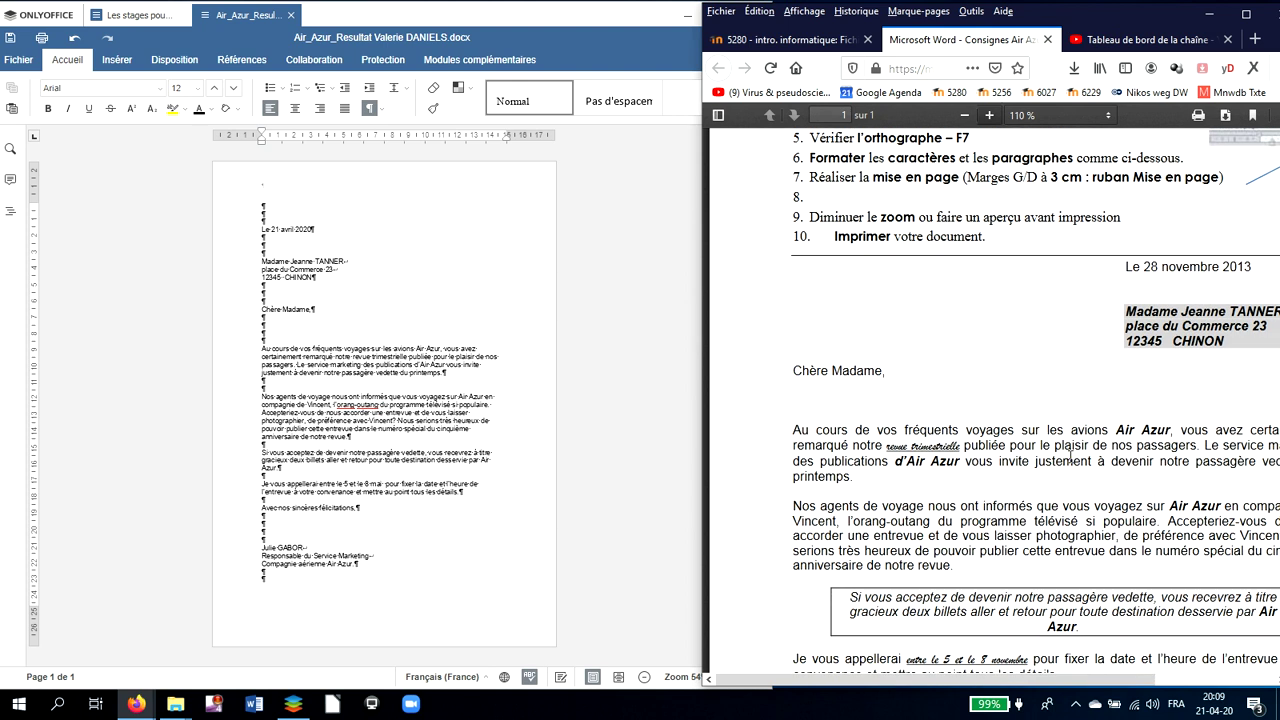
click(538, 348)
click(1105, 426)
click(628, 652)
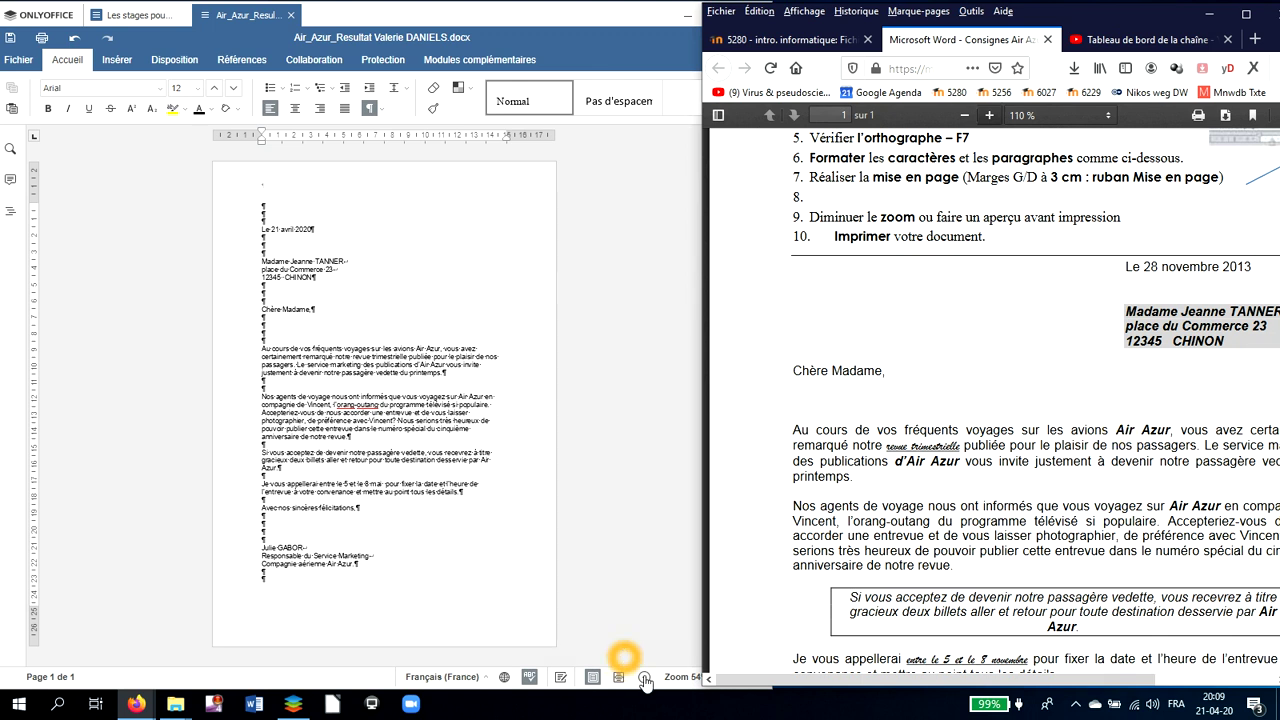
- Return to the letter in ONLYOFFICE and make the first "Air Azur" in the opening body paragraph bold and italic
click(568, 16)
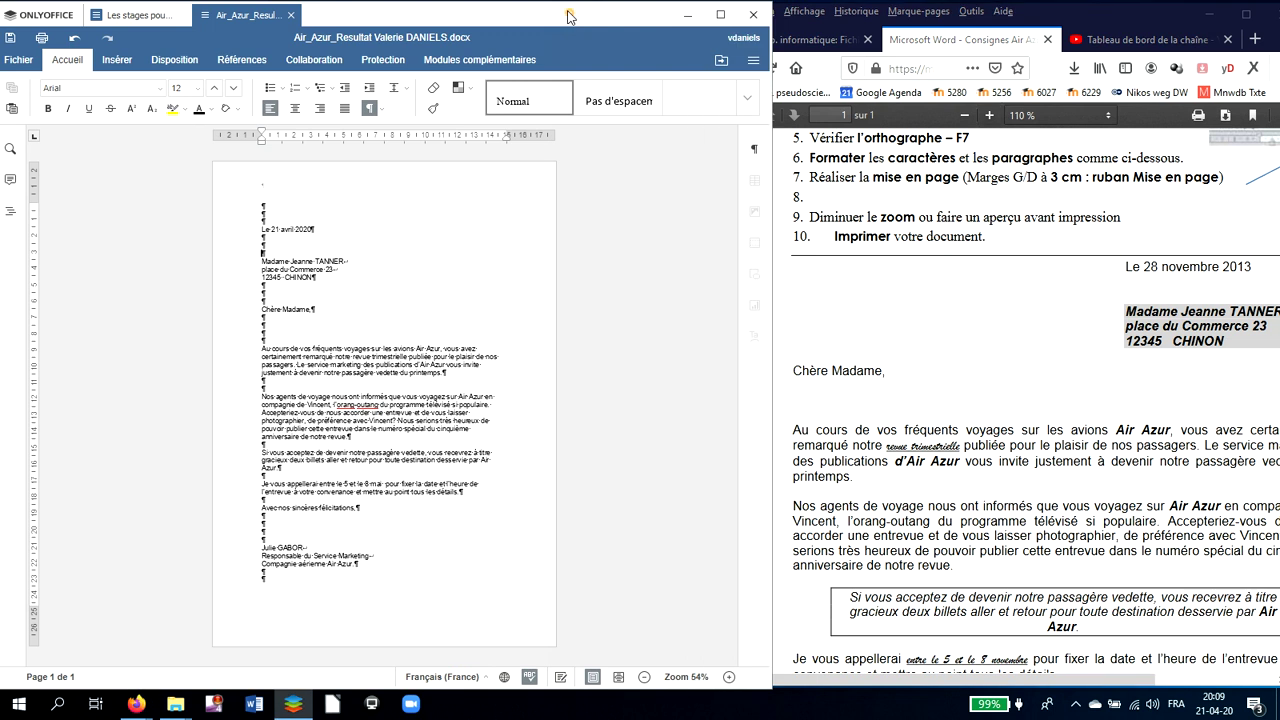
click(737, 679)
click(730, 678)
click(730, 678)
click(730, 678)
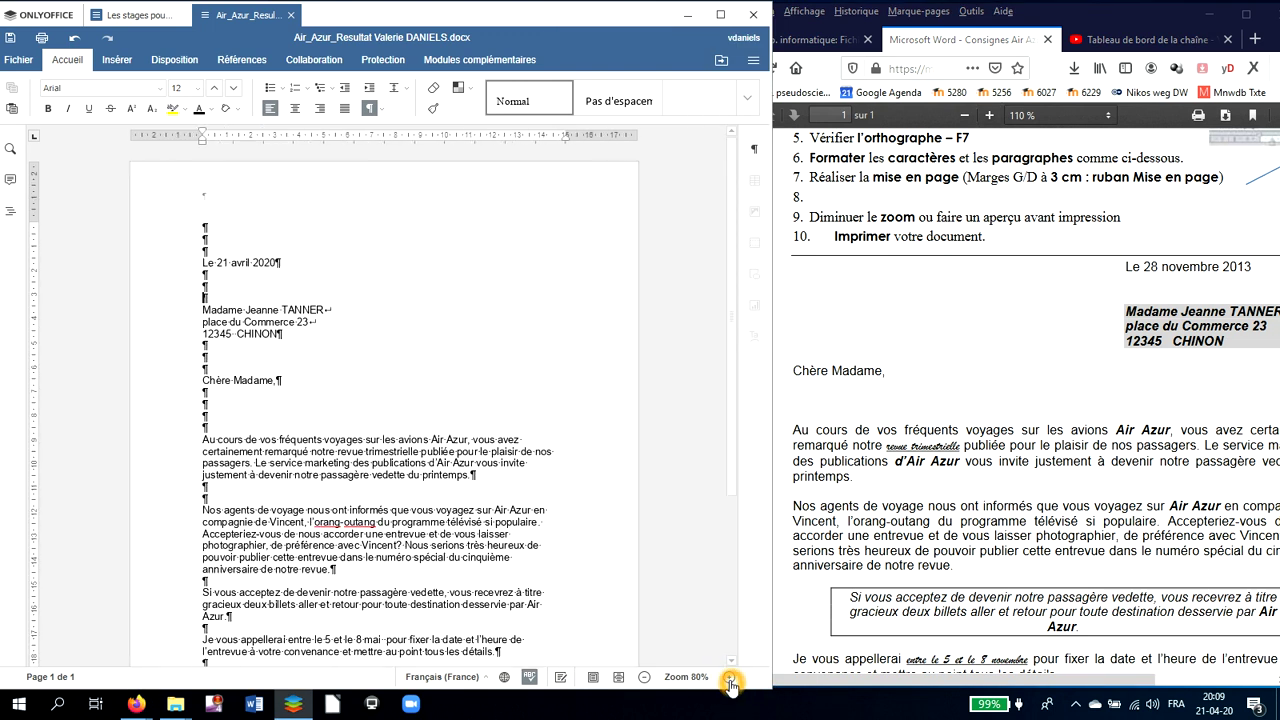
click(435, 440)
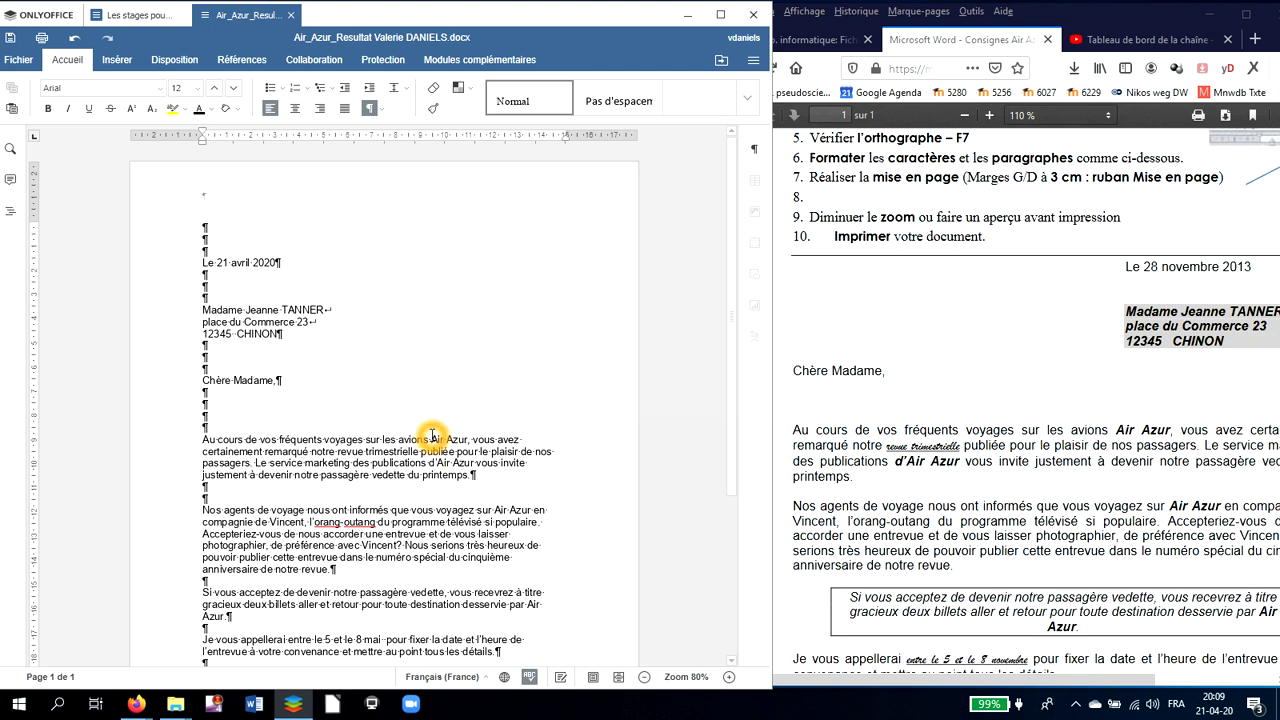
click(479, 463)
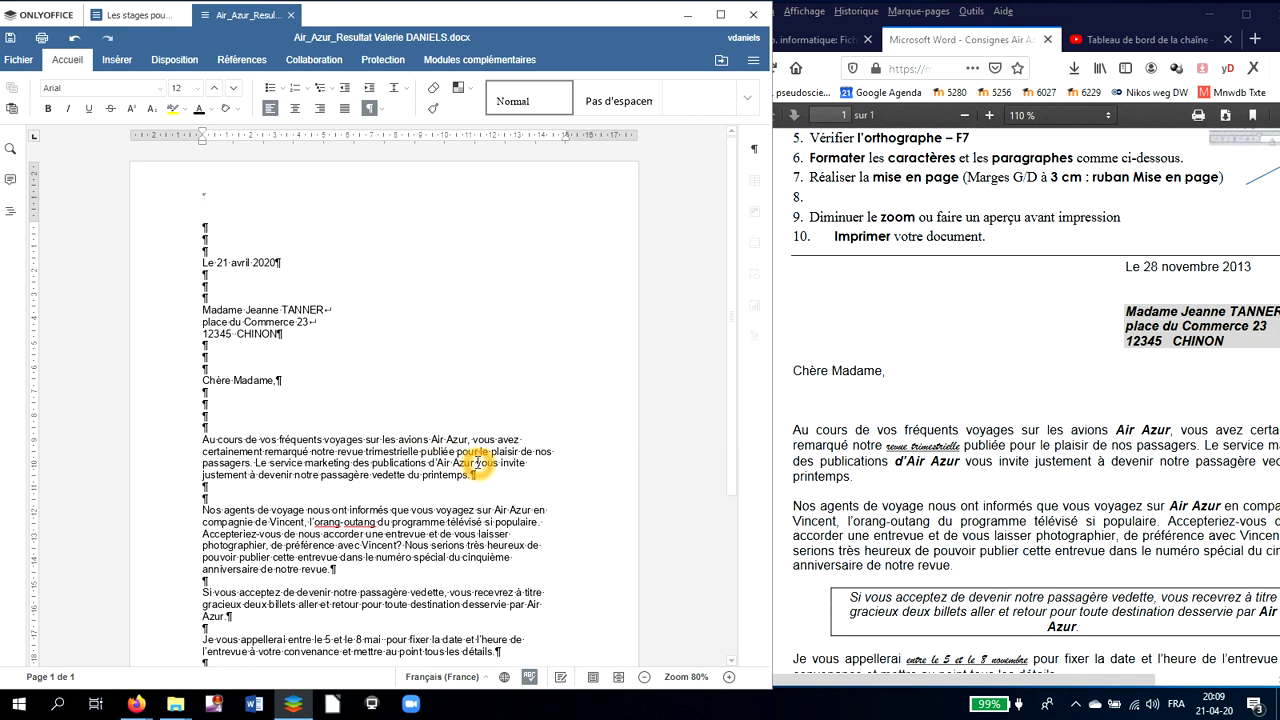
click(429, 440)
drag(429, 440, 467, 441)
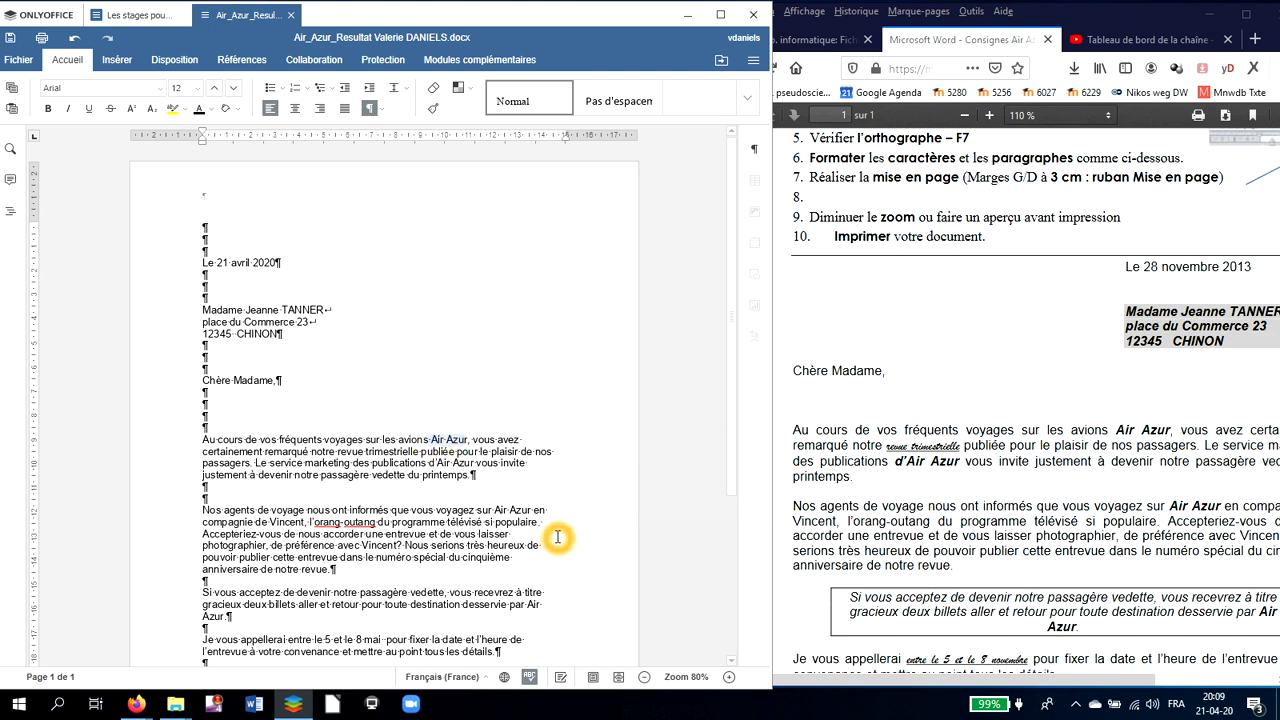
click(728, 678)
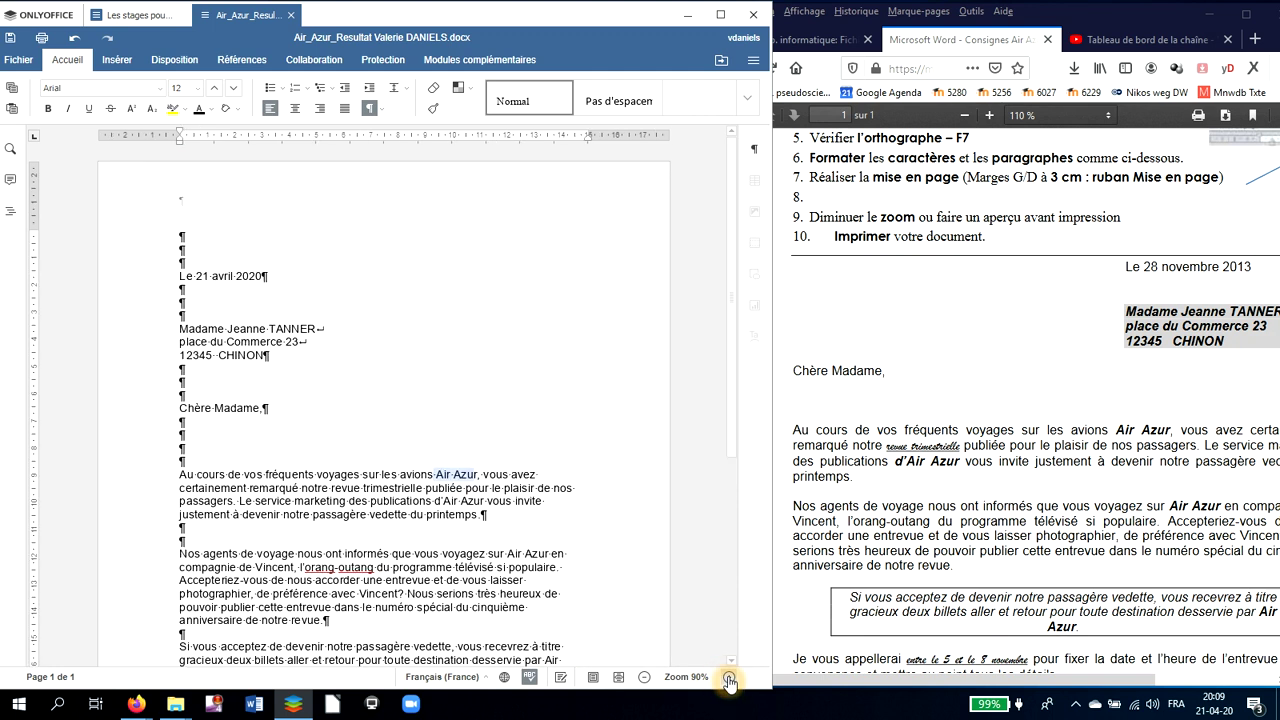
click(418, 474)
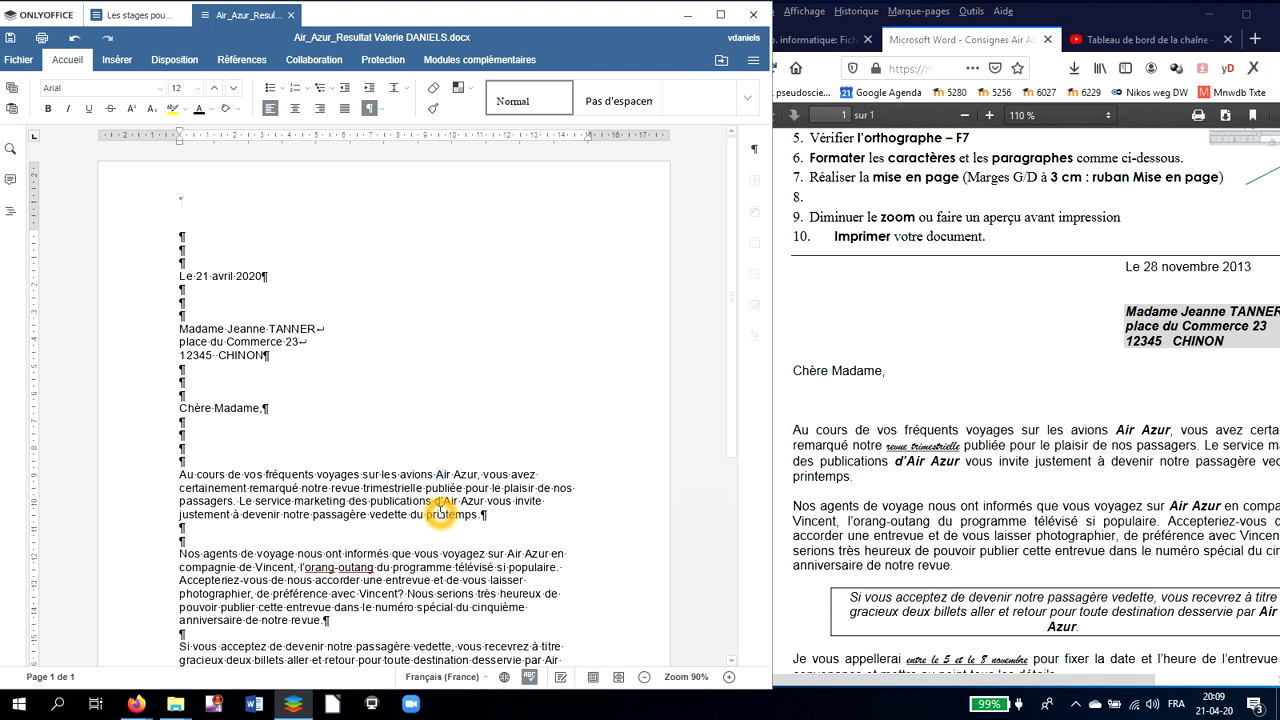
key(shift+Right)
click(46, 112)
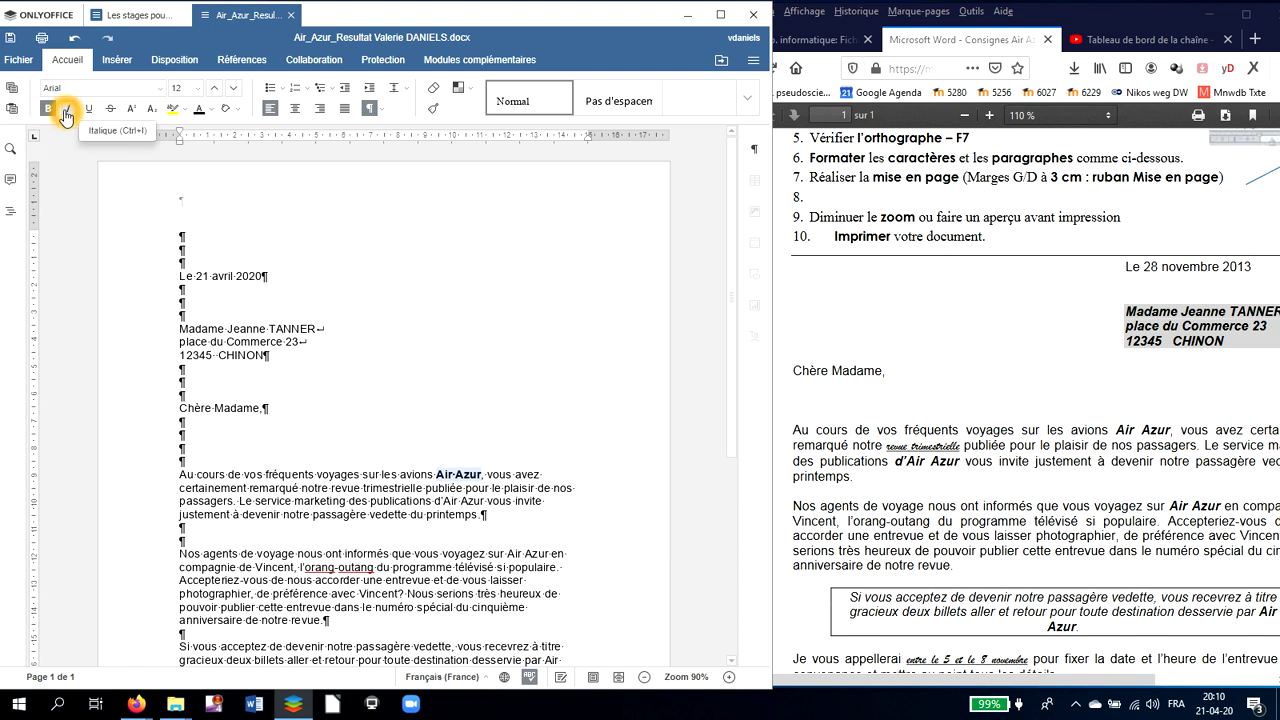
click(66, 112)
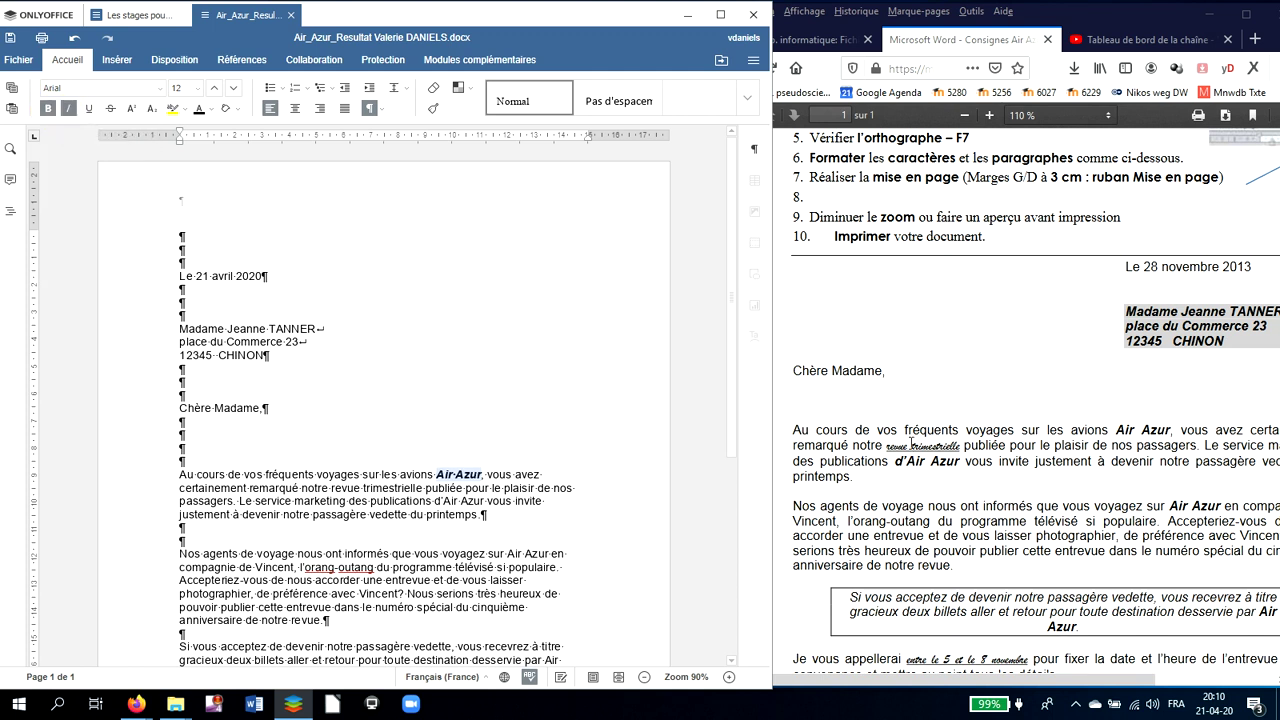
- Copy the bold italic formatting of the first "Air Azur" onto "Air Azur" in "des publications d'Air Azur", keeping the copied style active
click(433, 113)
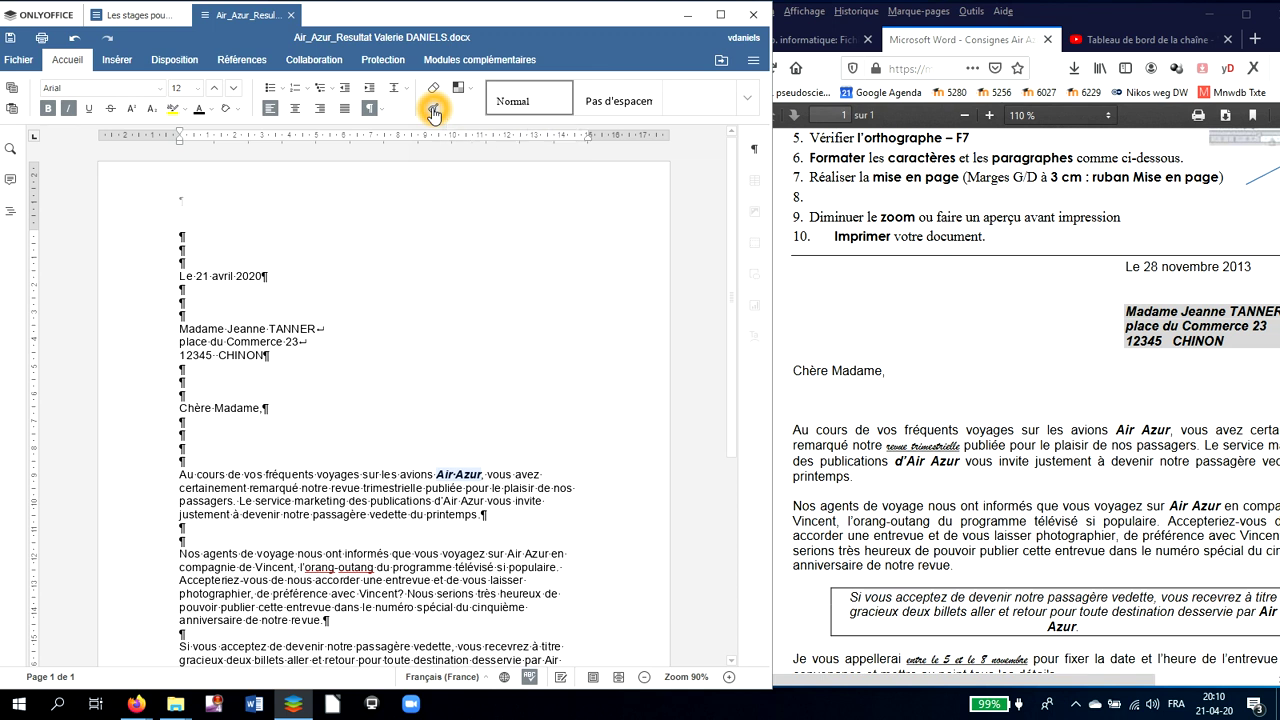
click(433, 110)
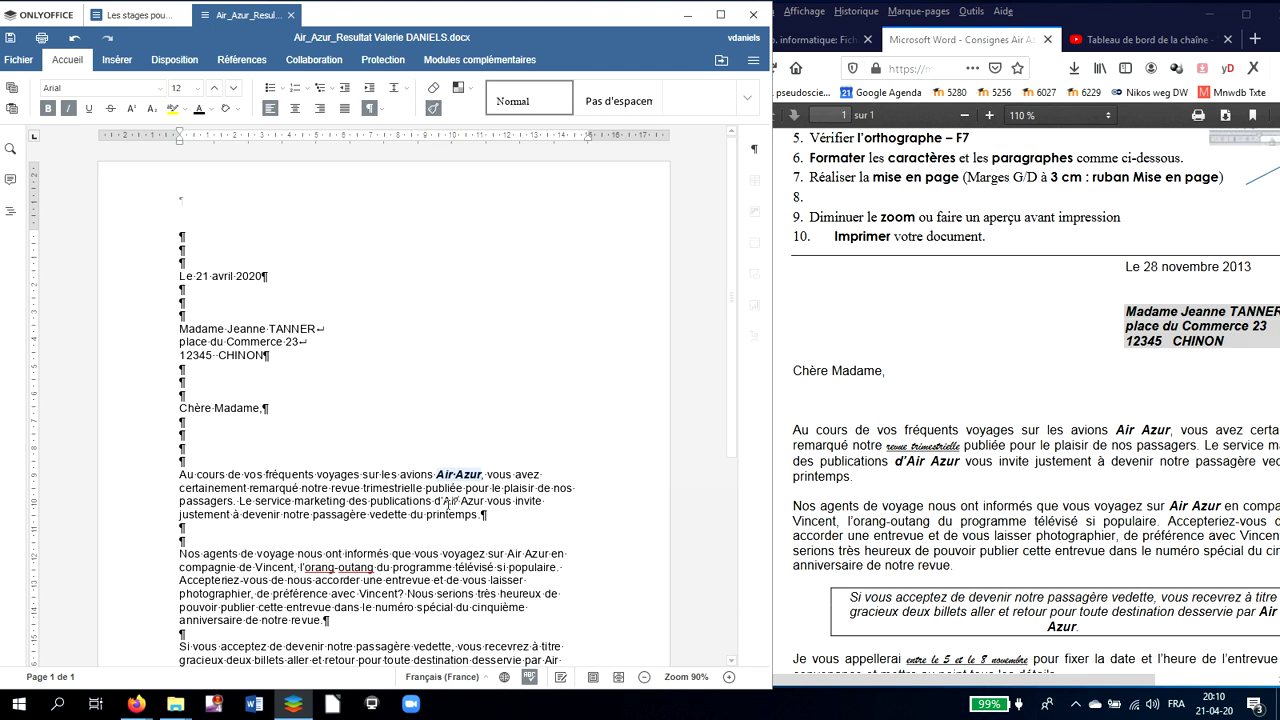
drag(443, 501, 487, 500)
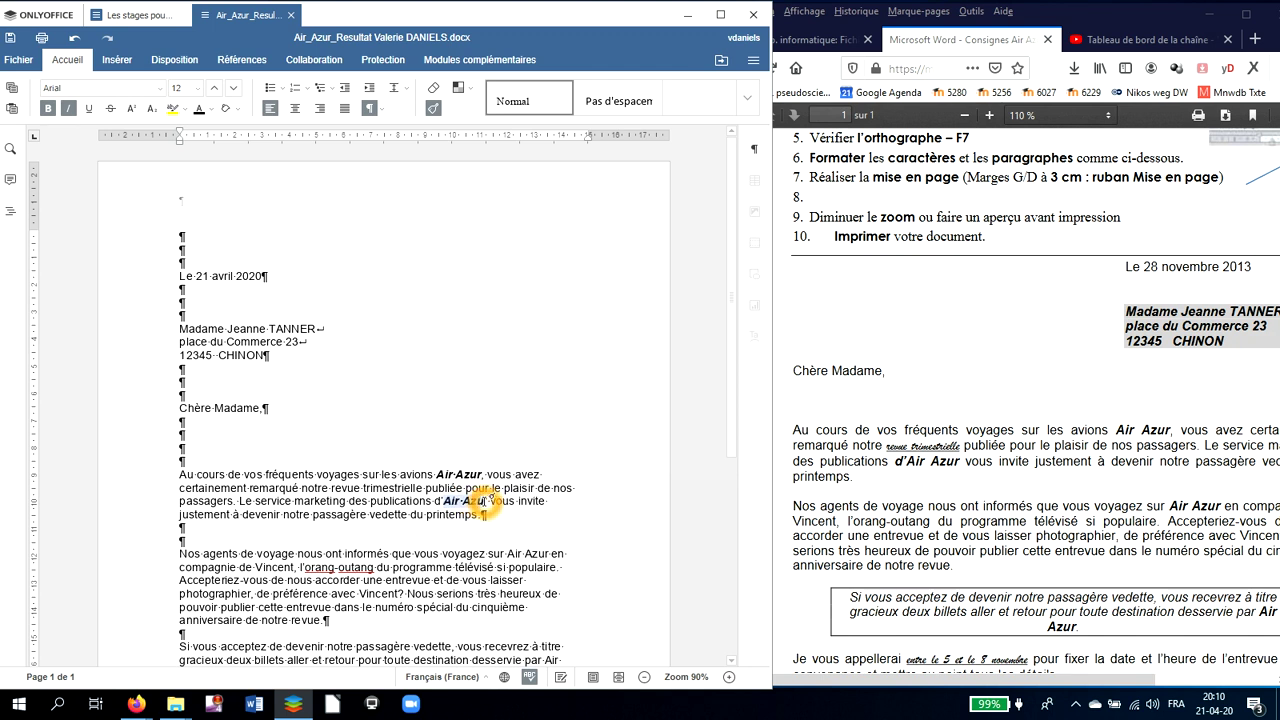
scroll(446, 533, down, 1)
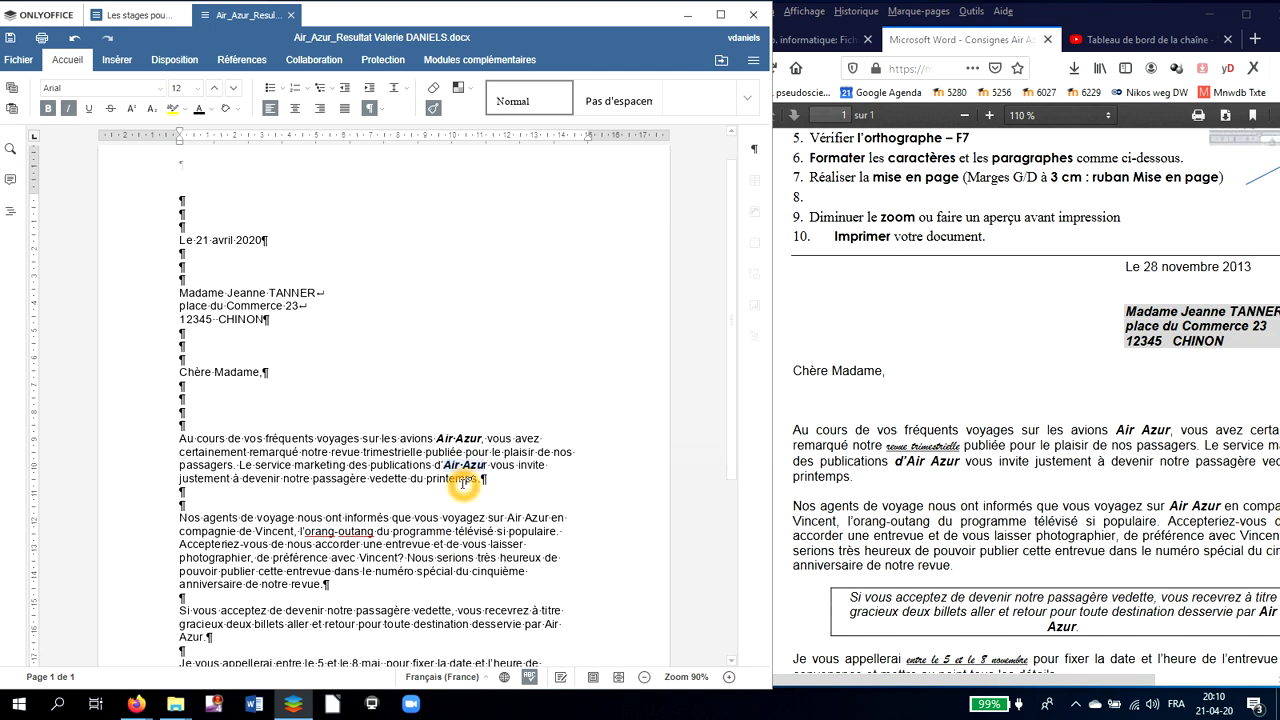
- Extend the bold italic style of the first "Air Azur" to the final "r" of "Air Azur" in "des publications d'Air Azur"
click(733, 679)
click(733, 679)
click(733, 679)
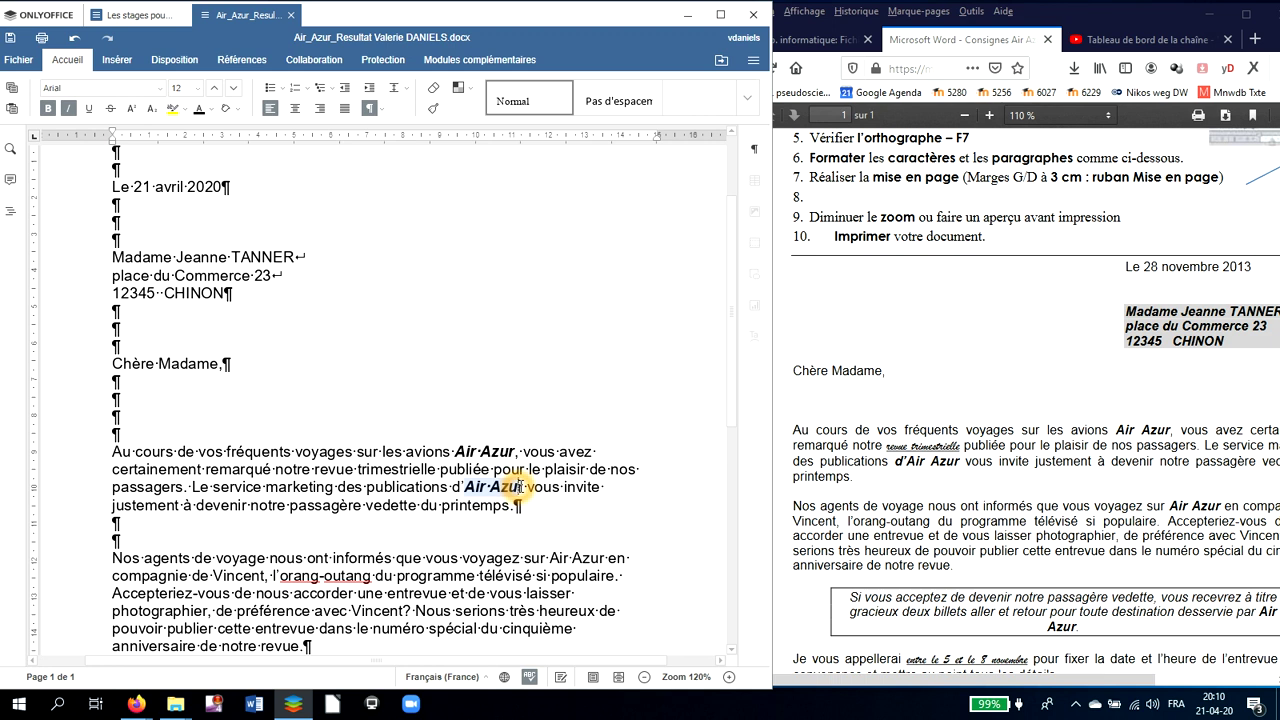
drag(520, 487, 525, 487)
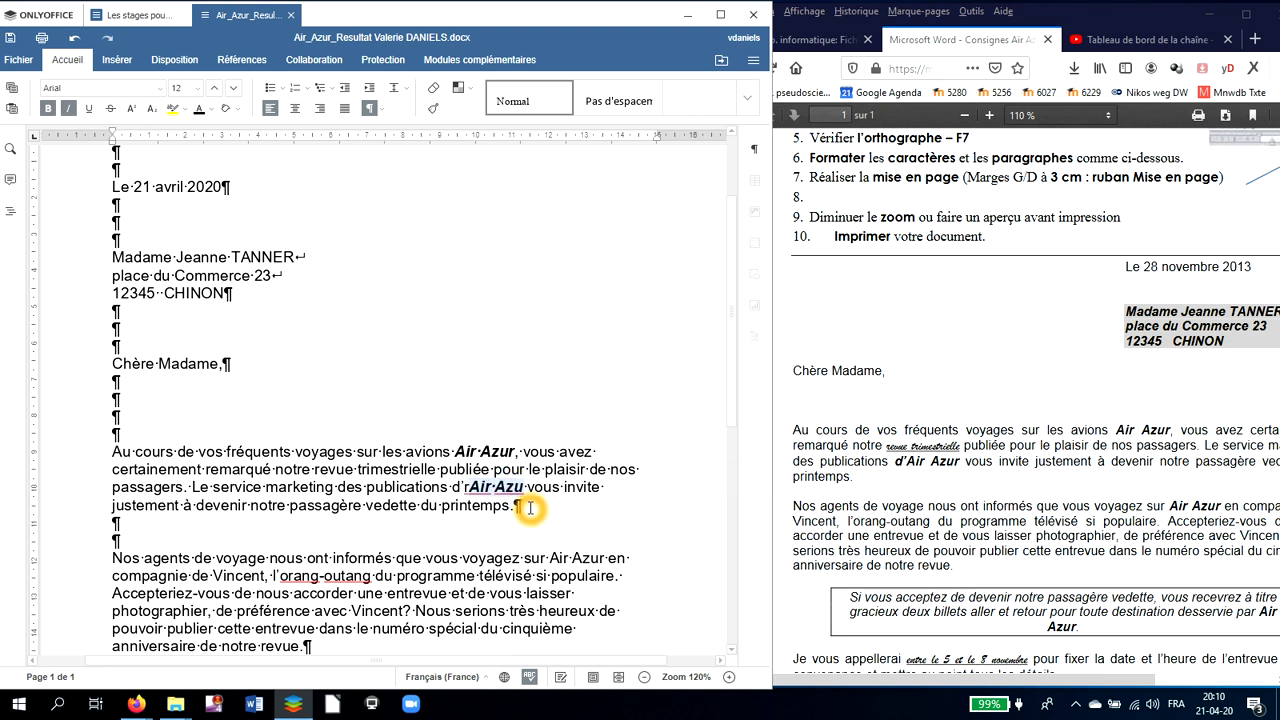
key(ctrl+z)
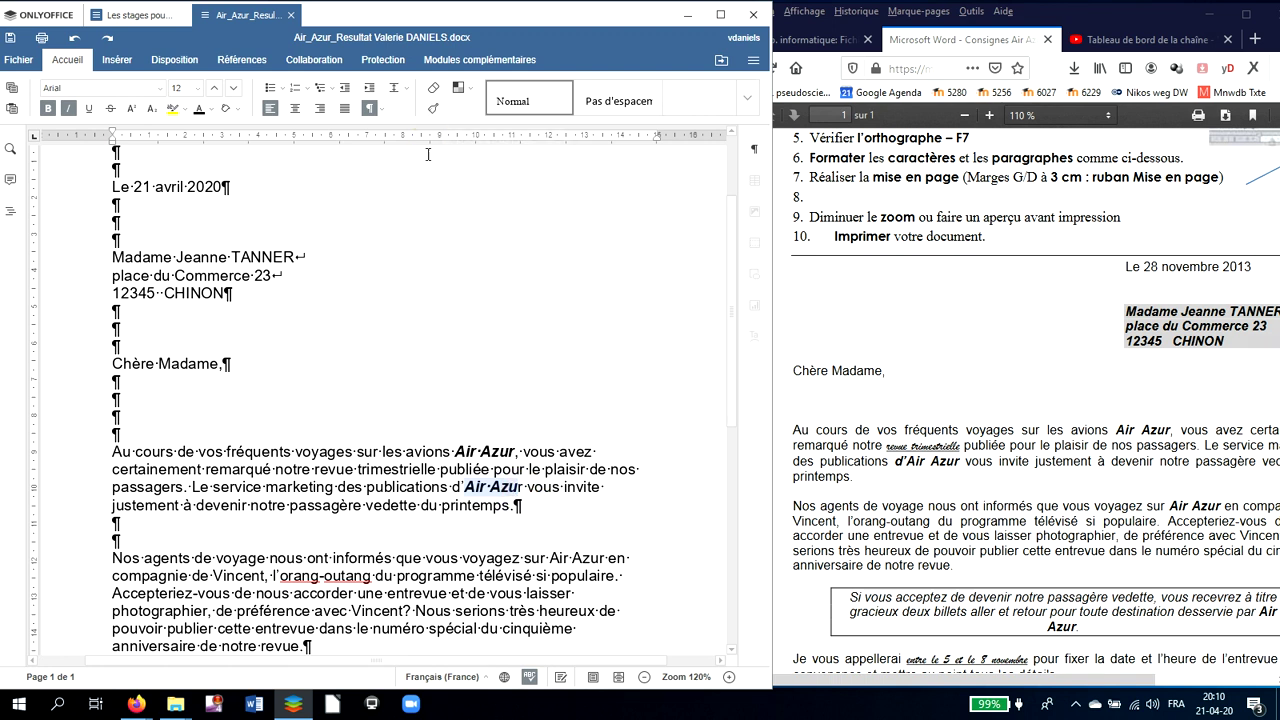
click(457, 451)
drag(457, 451, 512, 455)
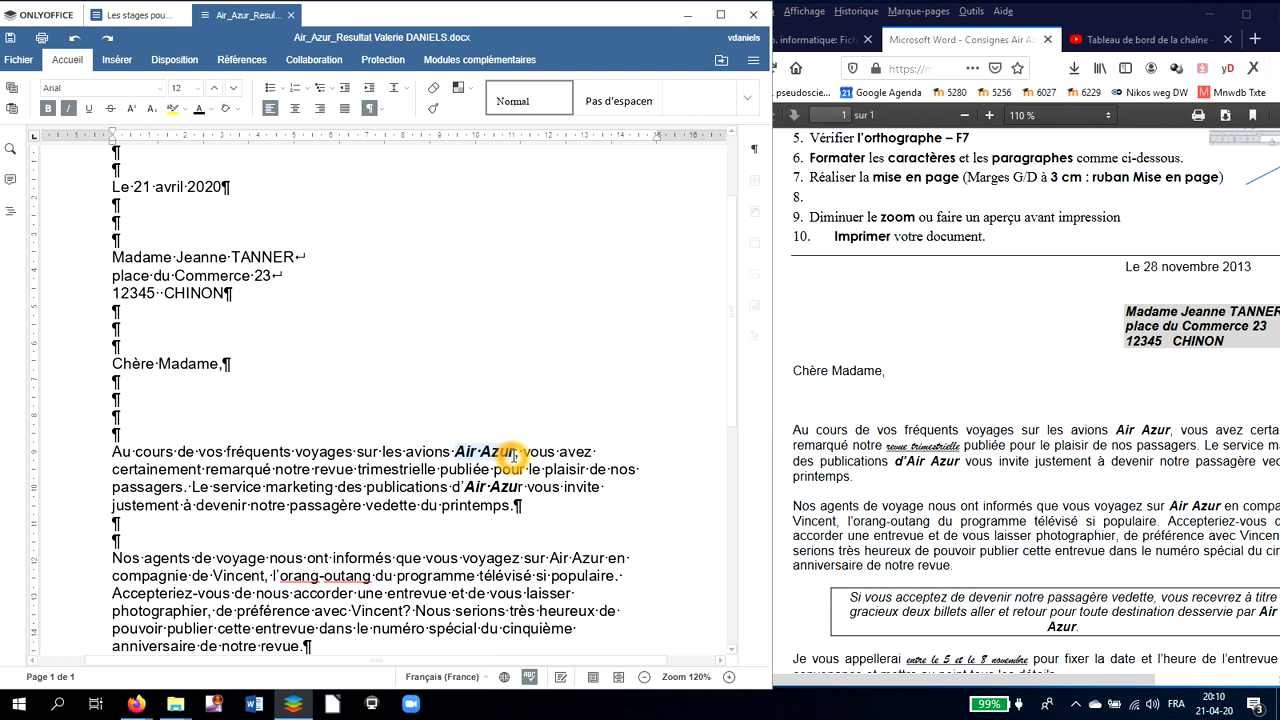
click(433, 110)
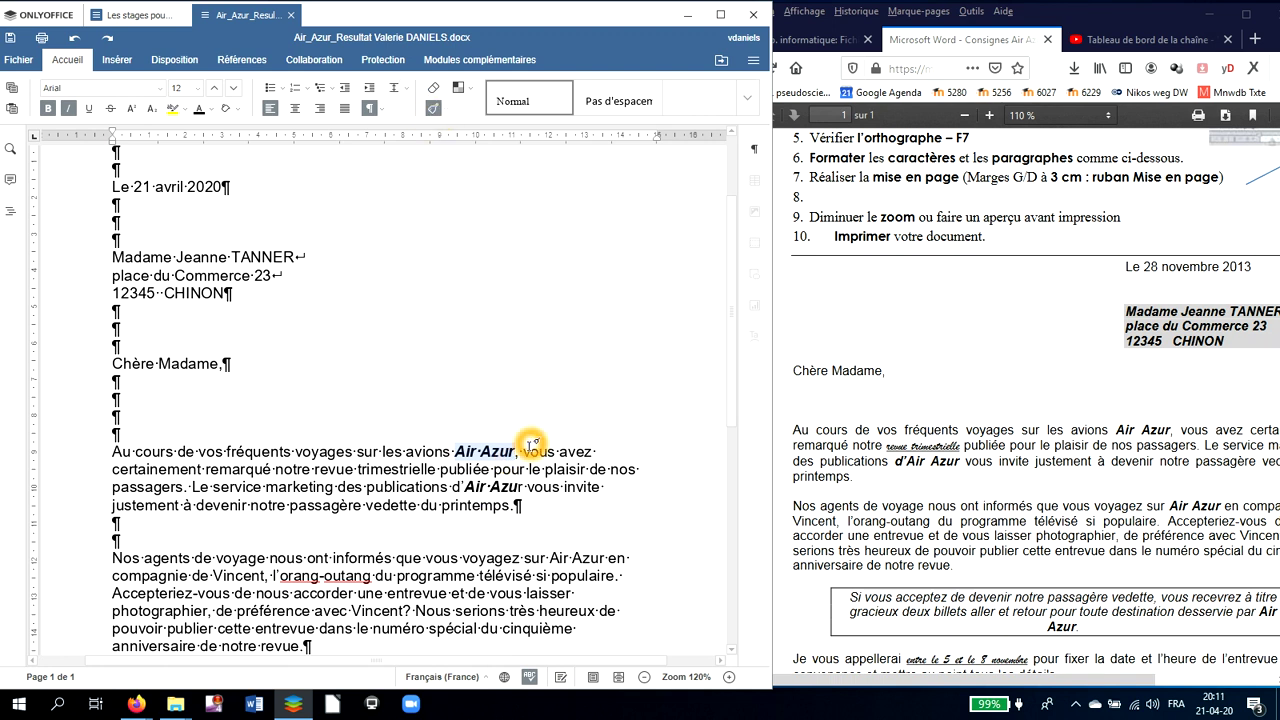
click(521, 486)
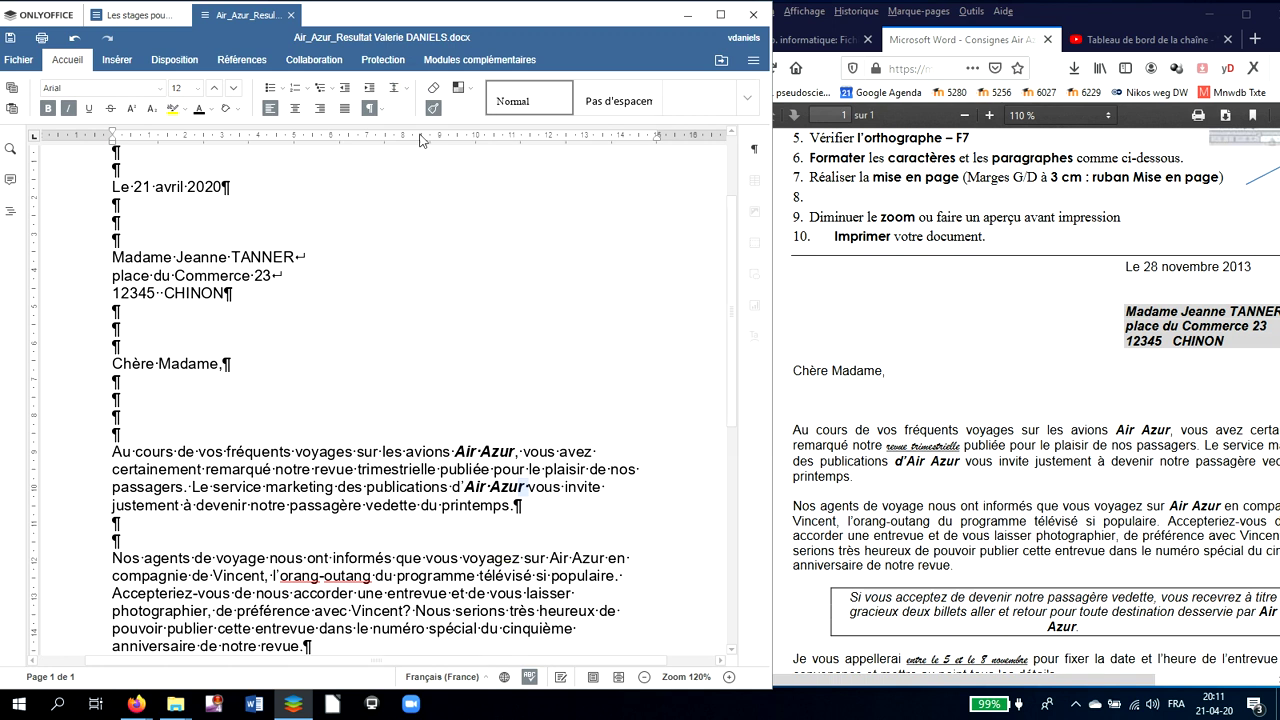
- Apply the copied bold italic style to "Air Azur" in "vous voyagez sur Air Azur" in the second body paragraph
scroll(428, 523, down, 1)
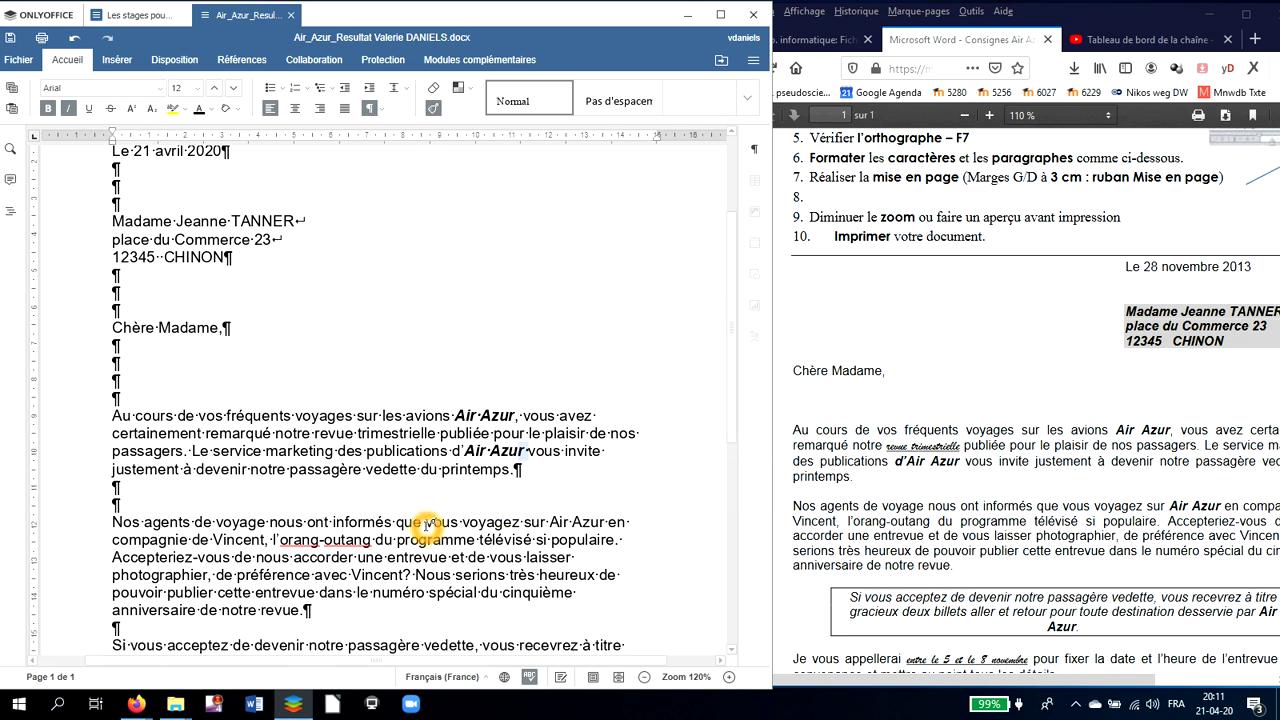
click(547, 521)
drag(550, 519, 603, 522)
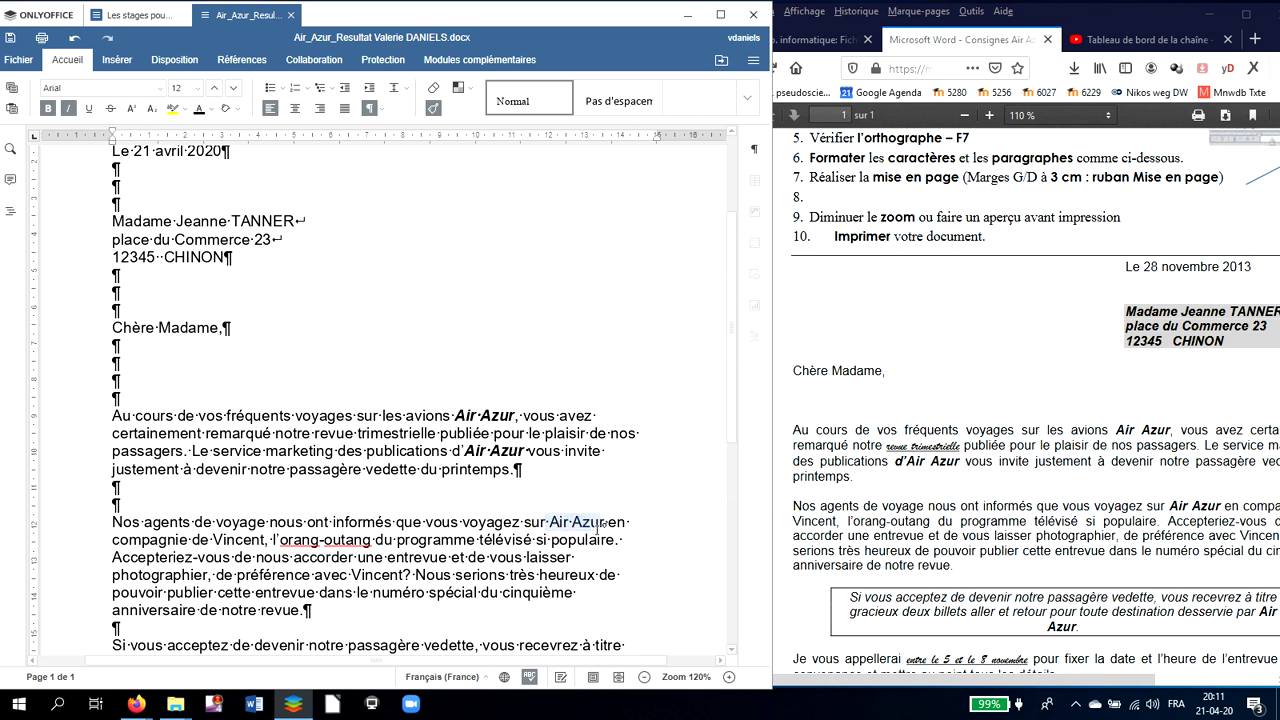
key(ctrl+b)
key(ctrl+i)
click(556, 548)
click(571, 523)
click(605, 520)
click(609, 521)
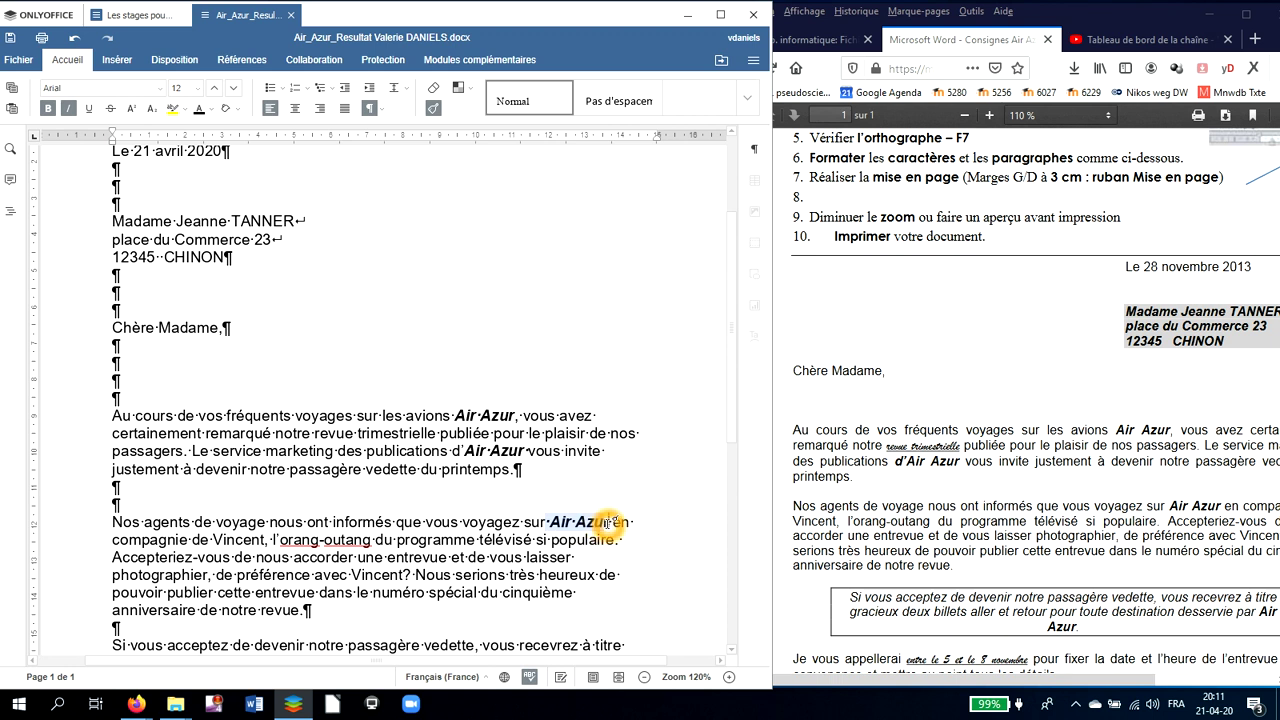
click(609, 521)
drag(609, 521, 610, 524)
click(584, 543)
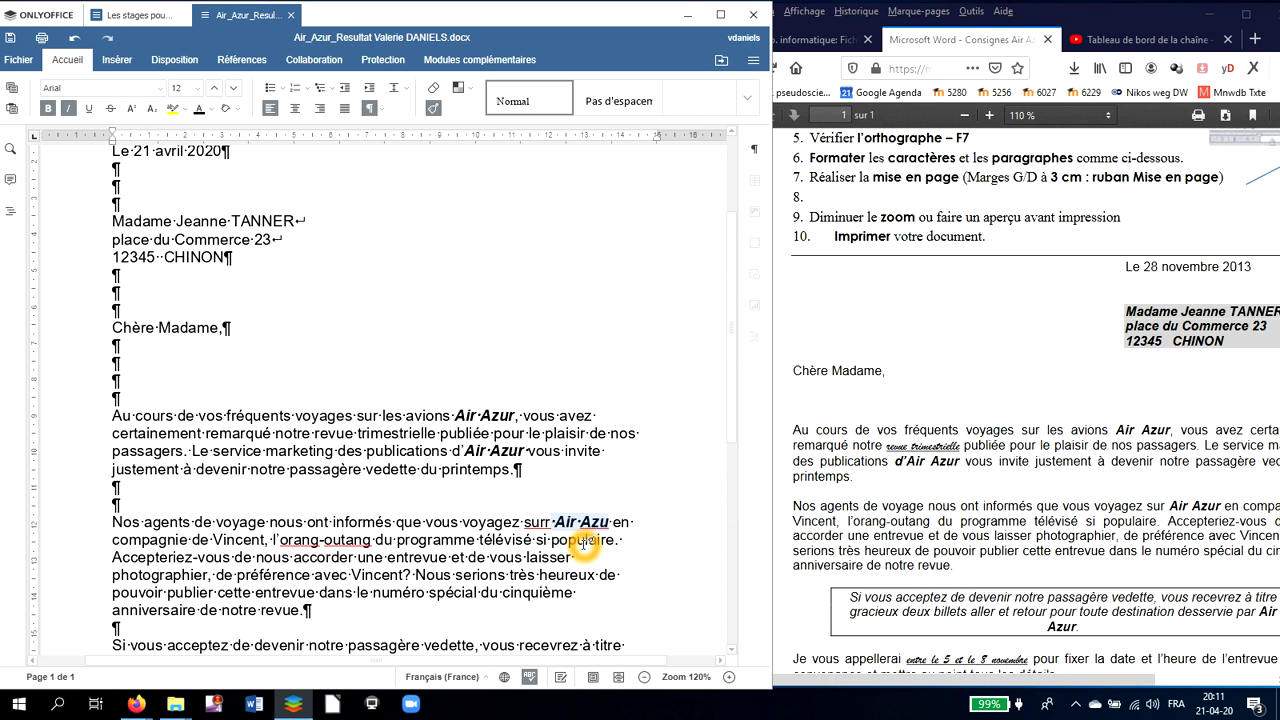
click(594, 527)
key(ctrl+z)
click(609, 520)
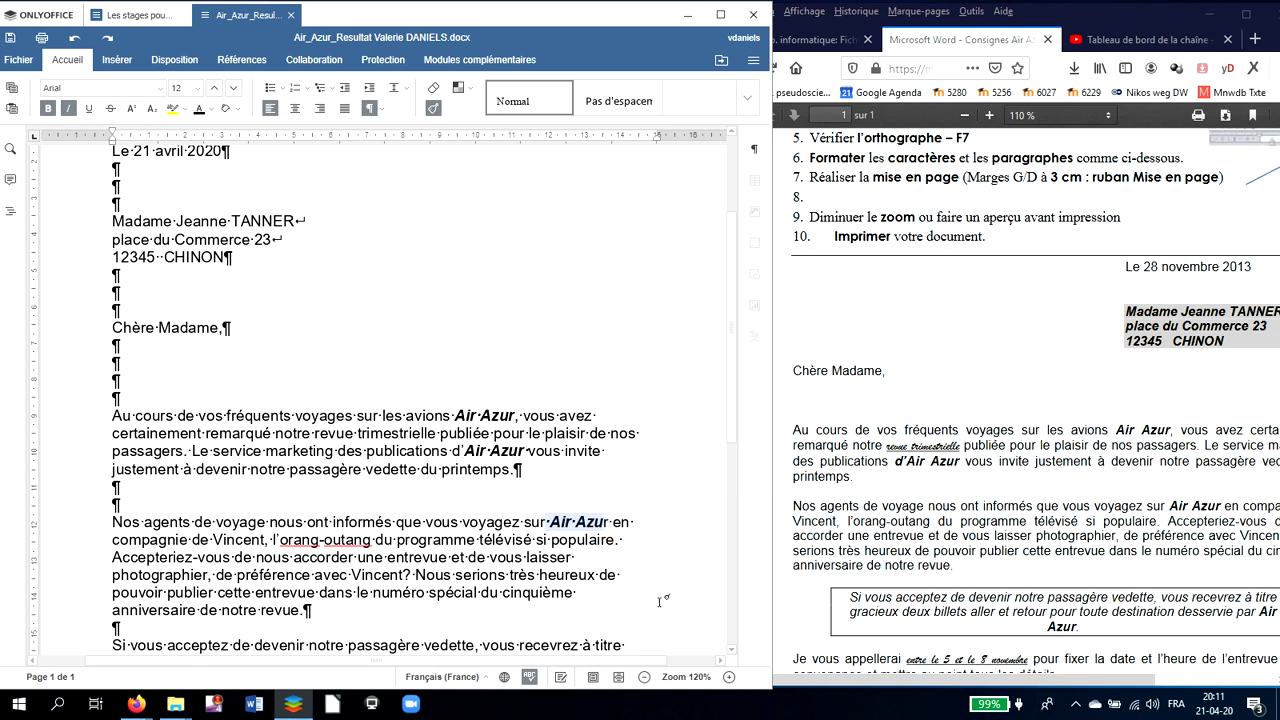
- Enlarge the letter to 140 % and copy the bold italic style onto the final "r" of "Air Azur" in the second body paragraph
click(729, 677)
click(729, 677)
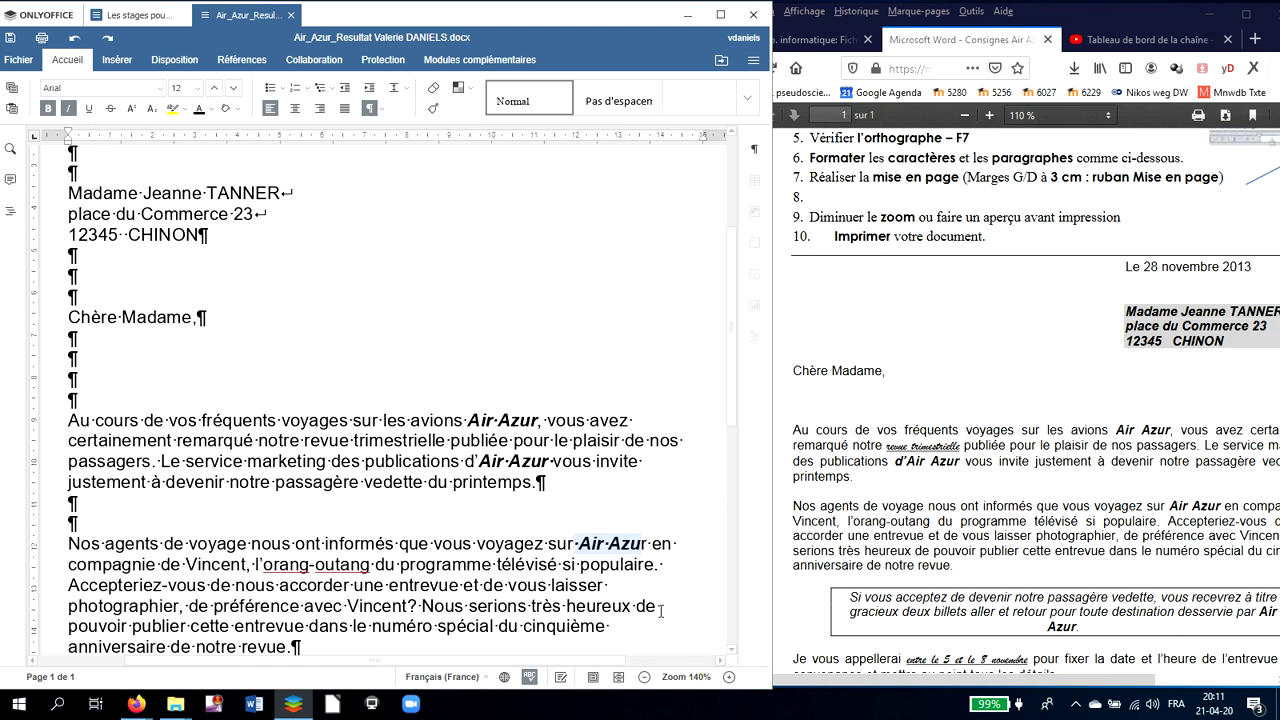
click(649, 543)
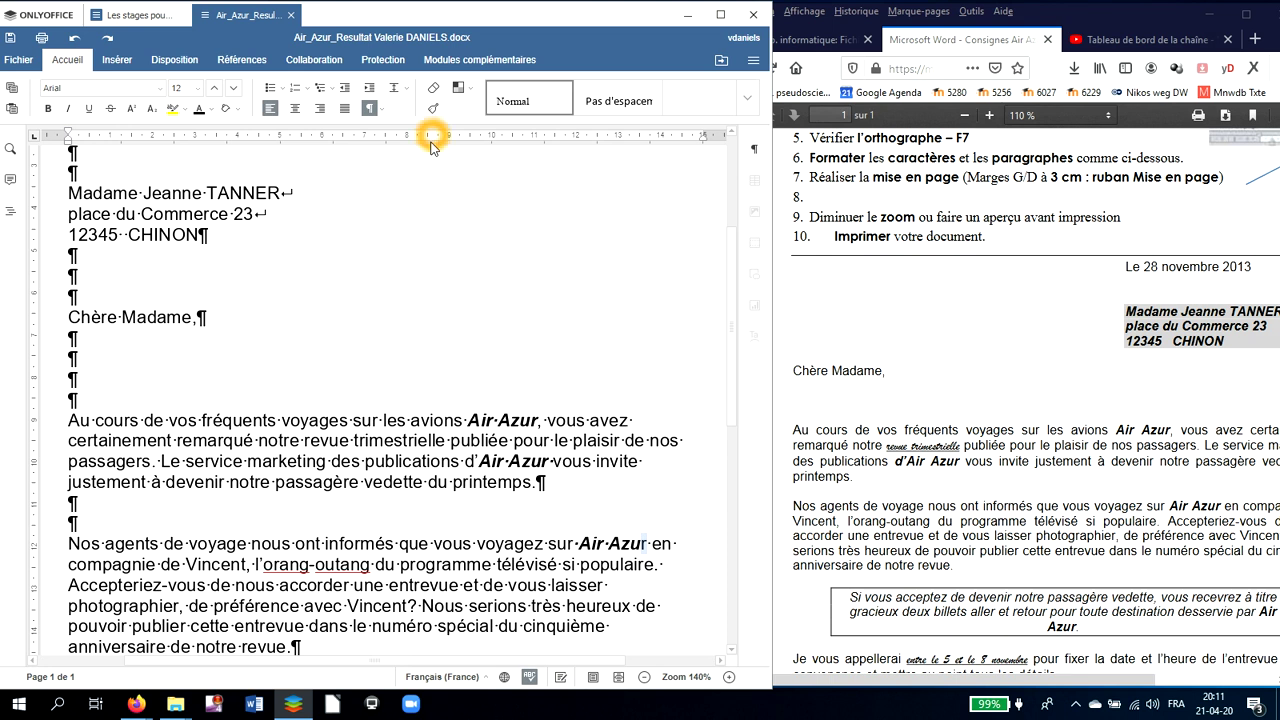
double_click(514, 421)
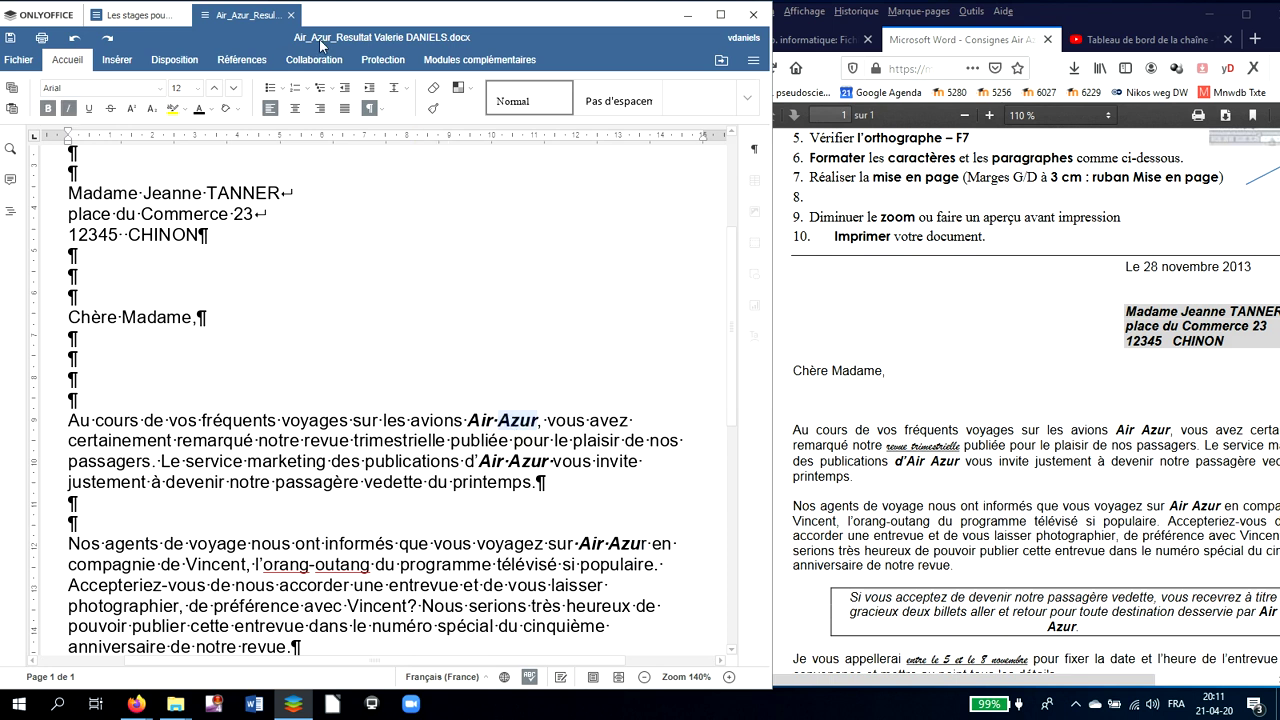
click(436, 112)
click(645, 540)
click(648, 540)
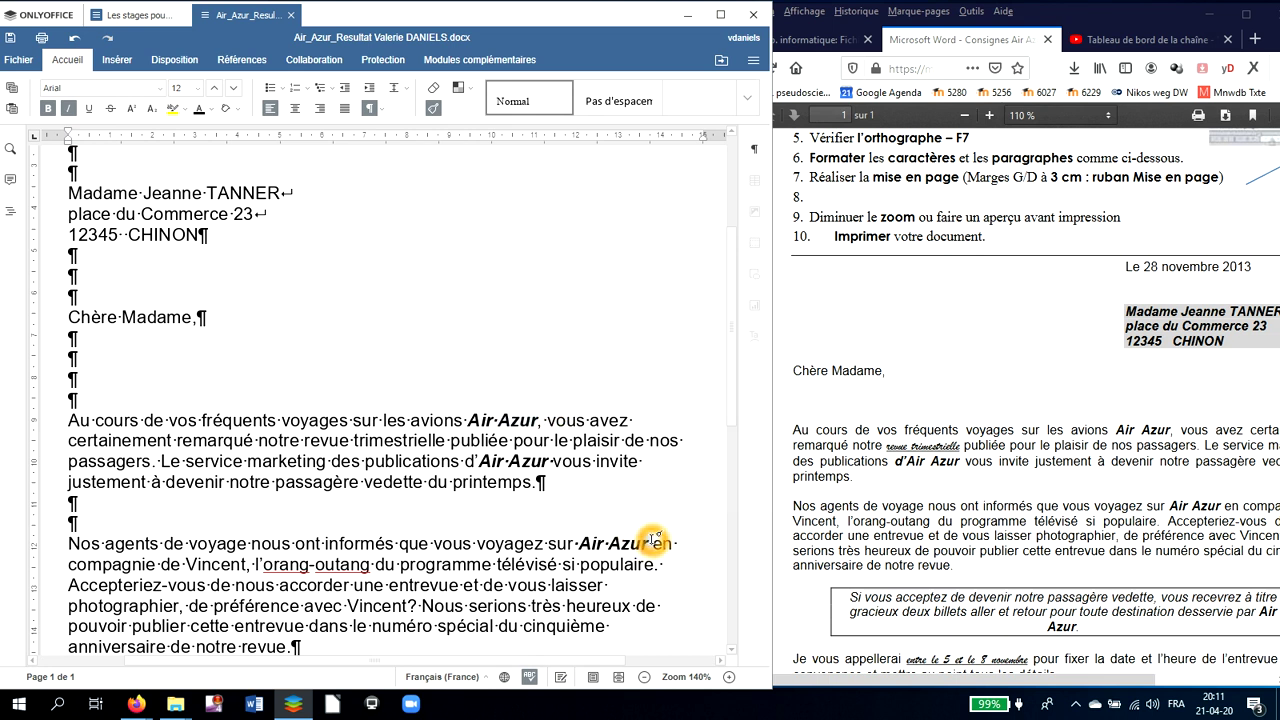
- Apply the copied bold italic style to "Air Azur." ending the third body paragraph, and compare the letter's closing lines with the model
click(474, 541)
scroll(470, 545, down, 1)
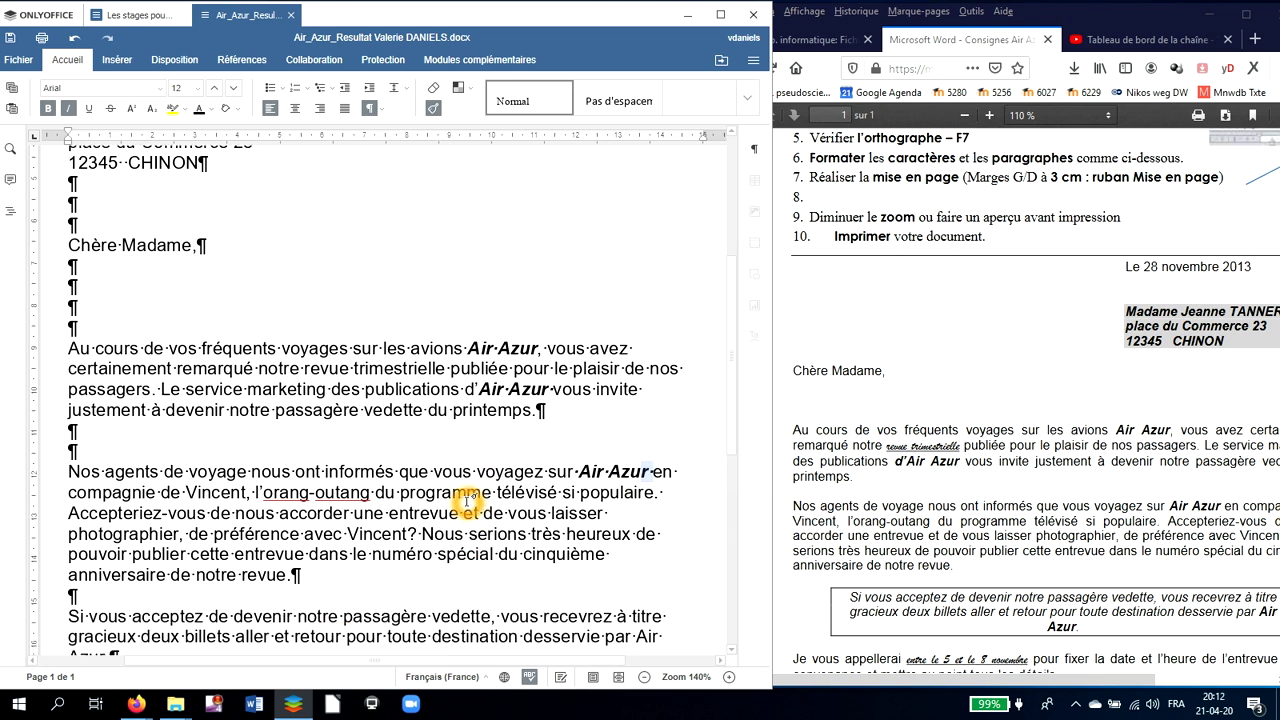
scroll(448, 497, down, 1)
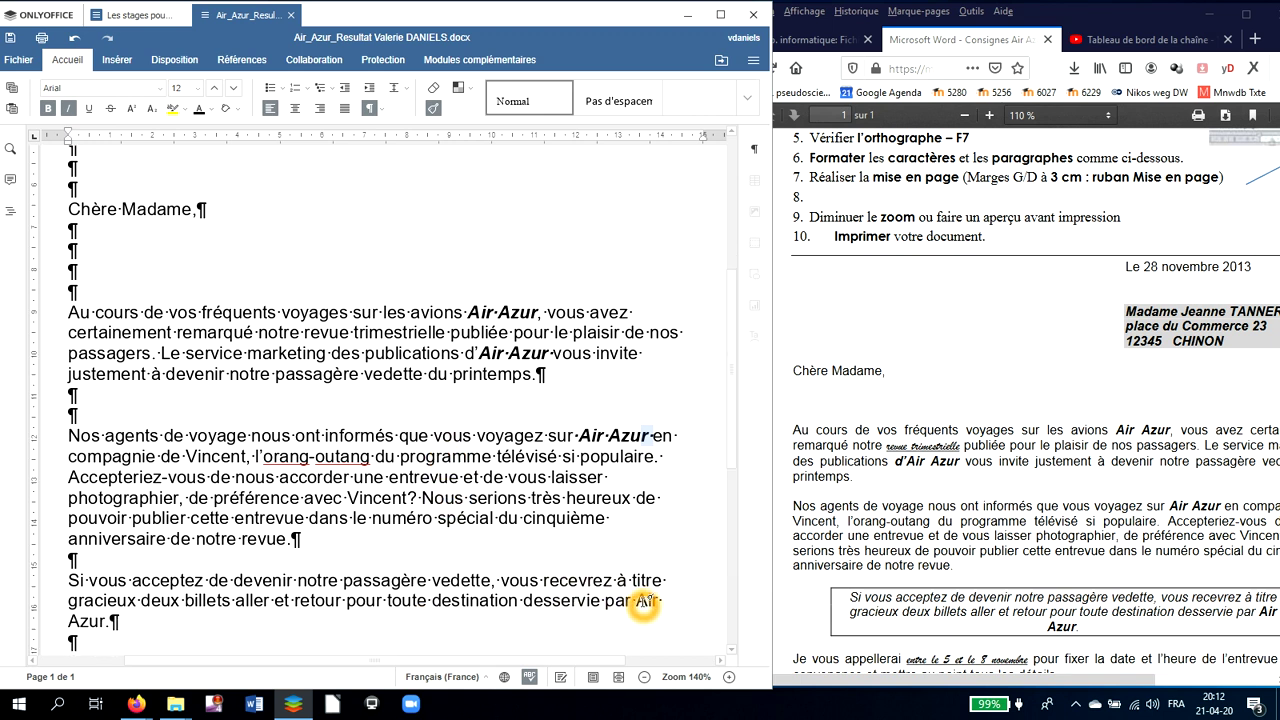
drag(642, 601, 628, 617)
key(ctrl+b)
scroll(578, 558, down, 2)
scroll(576, 558, down, 4)
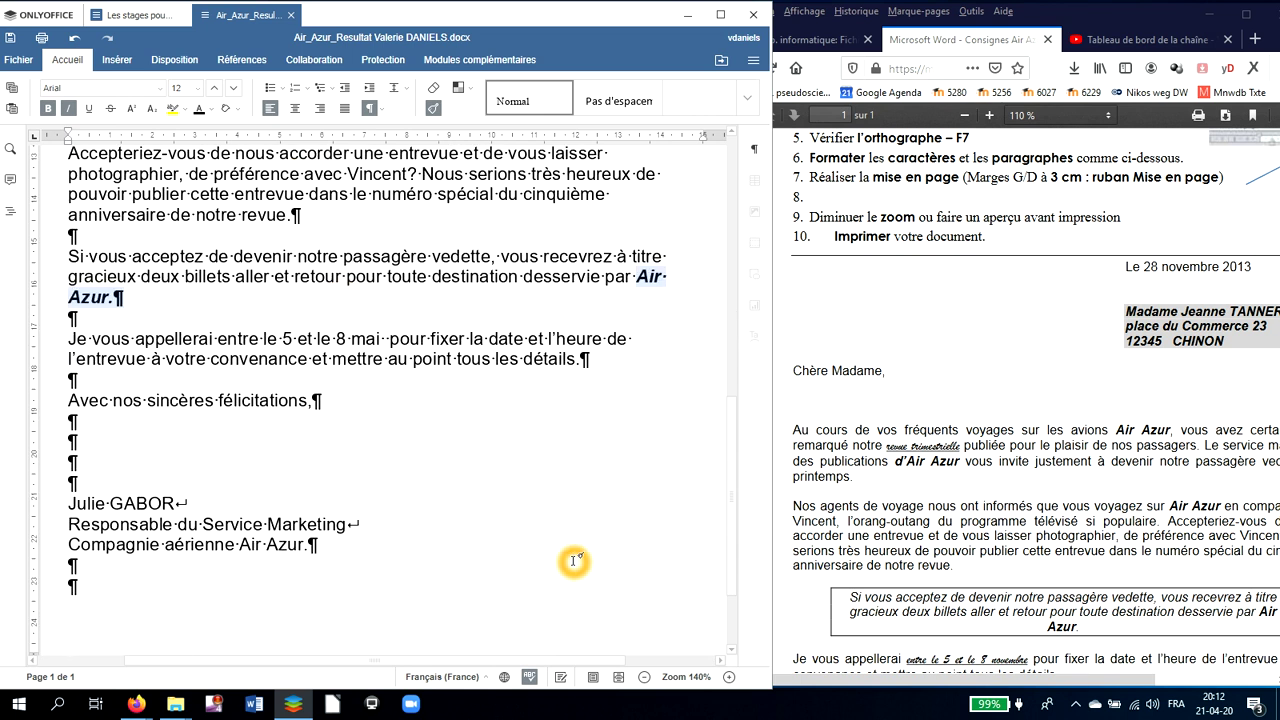
scroll(898, 553, down, 3)
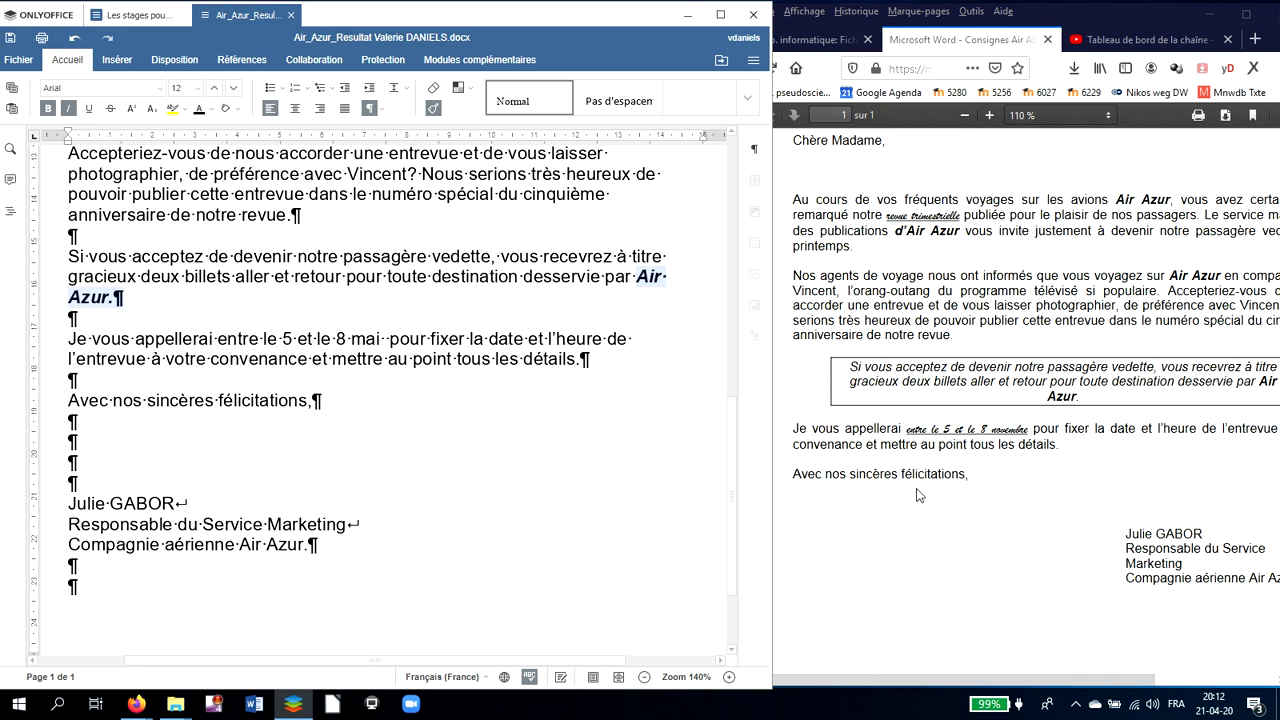
scroll(870, 425, up, 2)
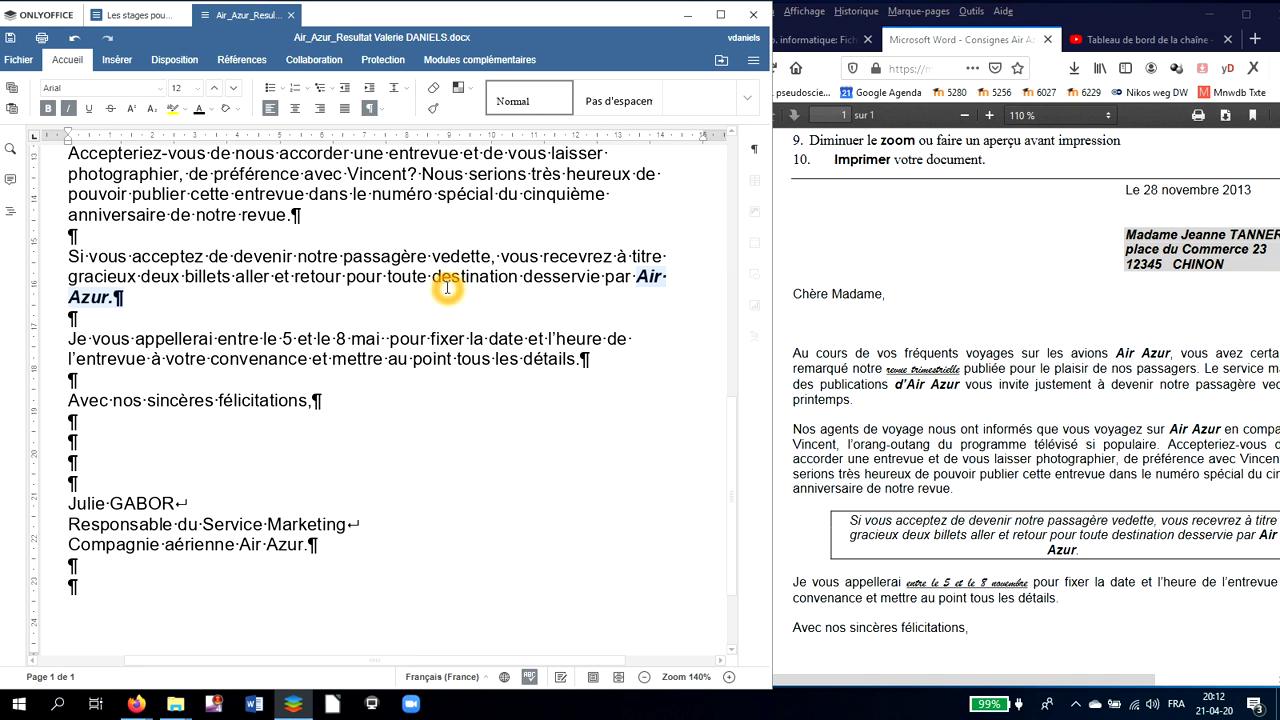
- Format "revue trimestrielle" in the first body paragraph in Bradley Hand ITC, bold and underlined
scroll(447, 288, up, 5)
click(338, 300)
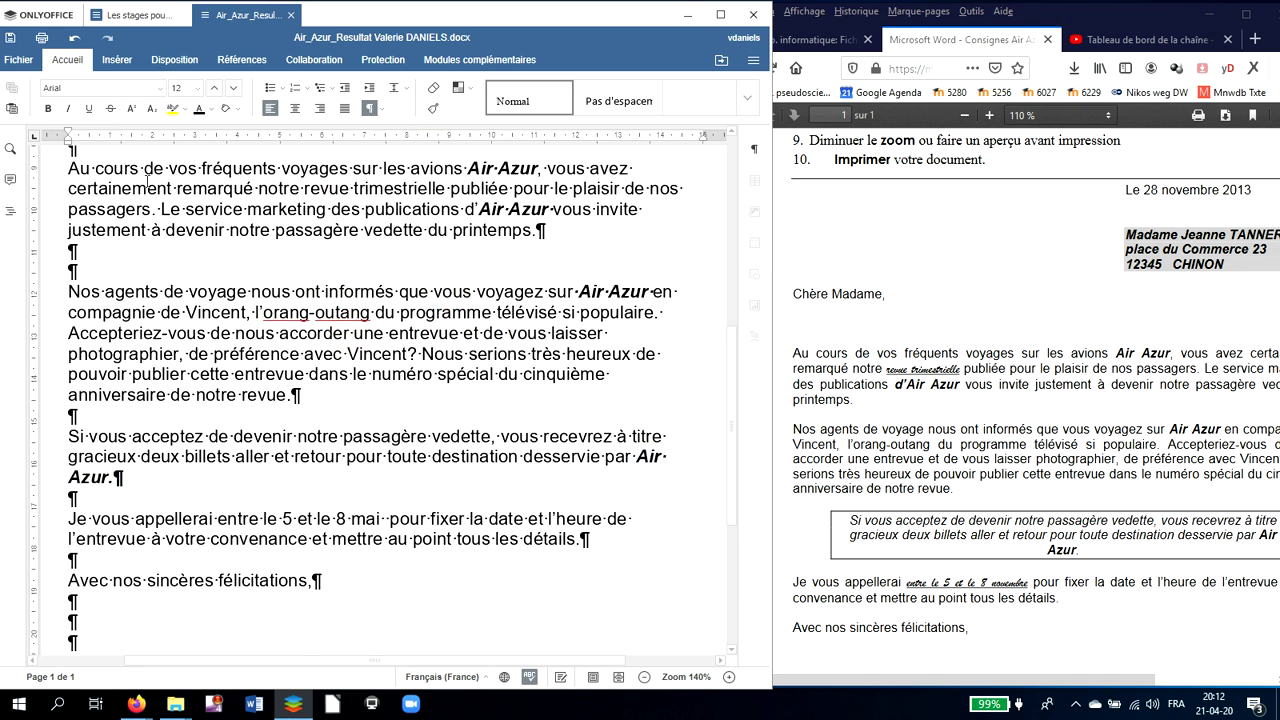
scroll(254, 240, up, 1)
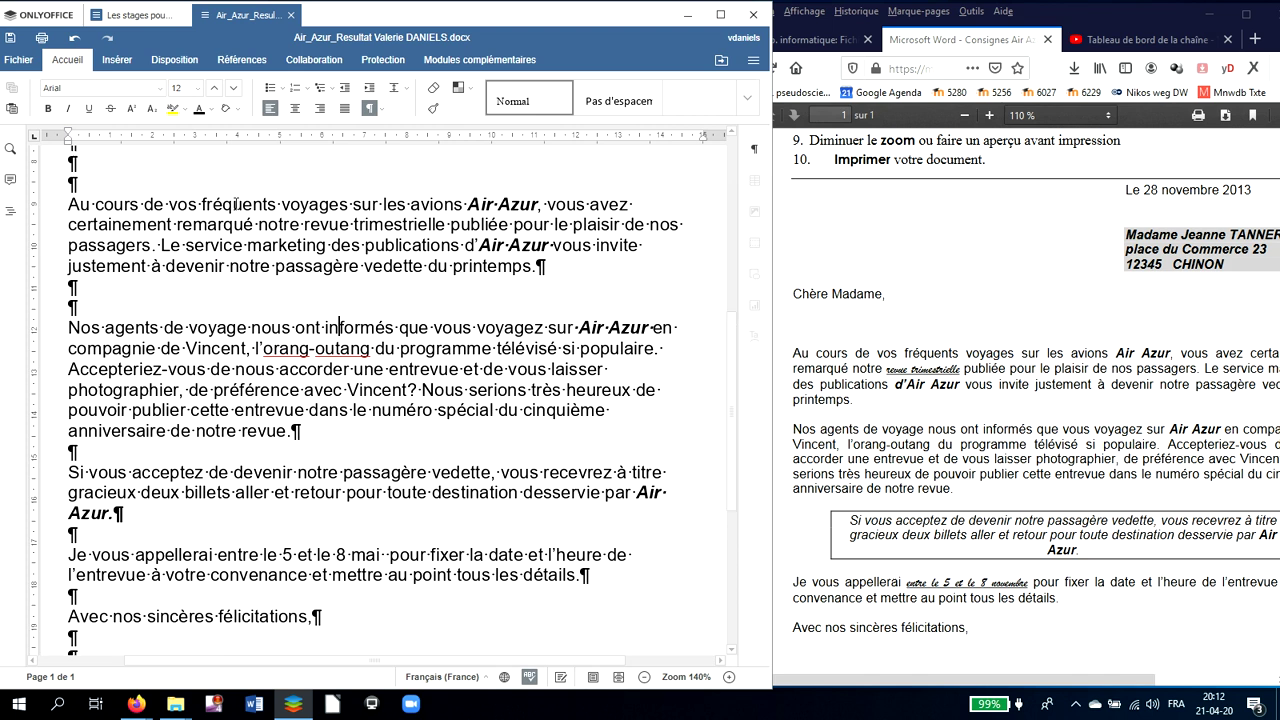
click(299, 224)
key(shift+Right)
key(shift+Right)
key(shift+Right)
key(shift+Right)
key(shift+Right)
key(shift+Right)
key(shift+Right)
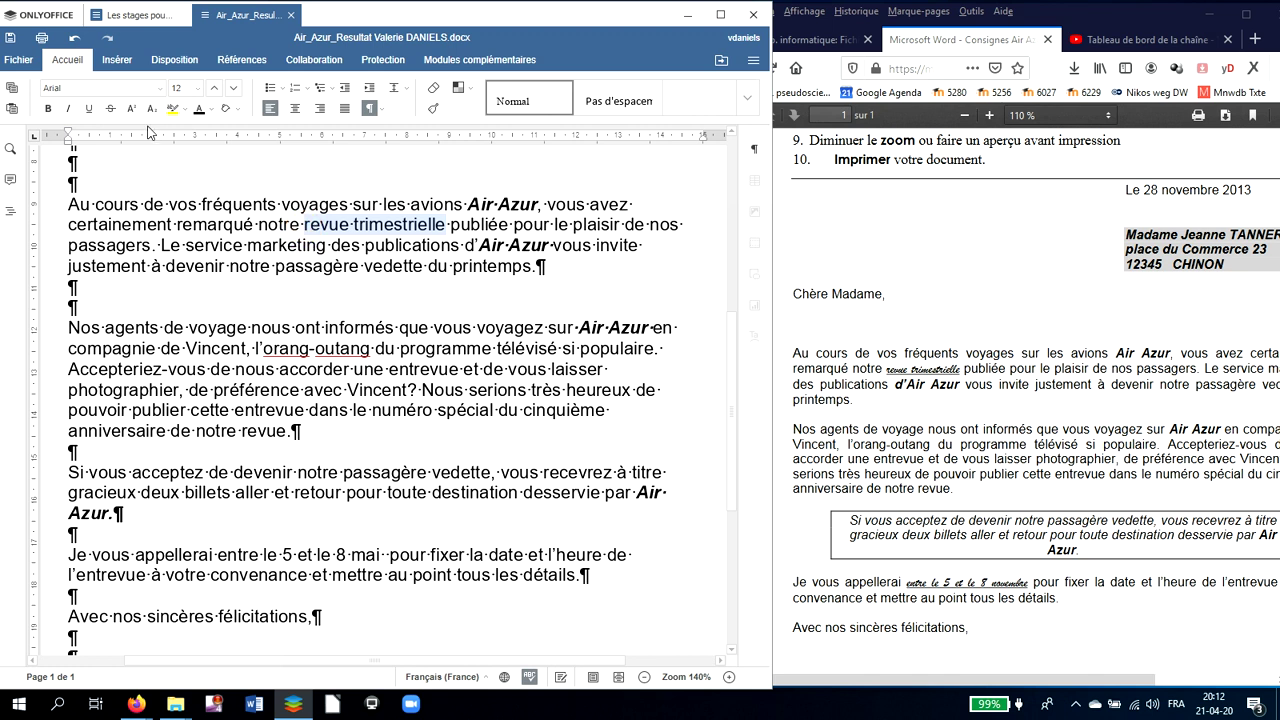
click(164, 92)
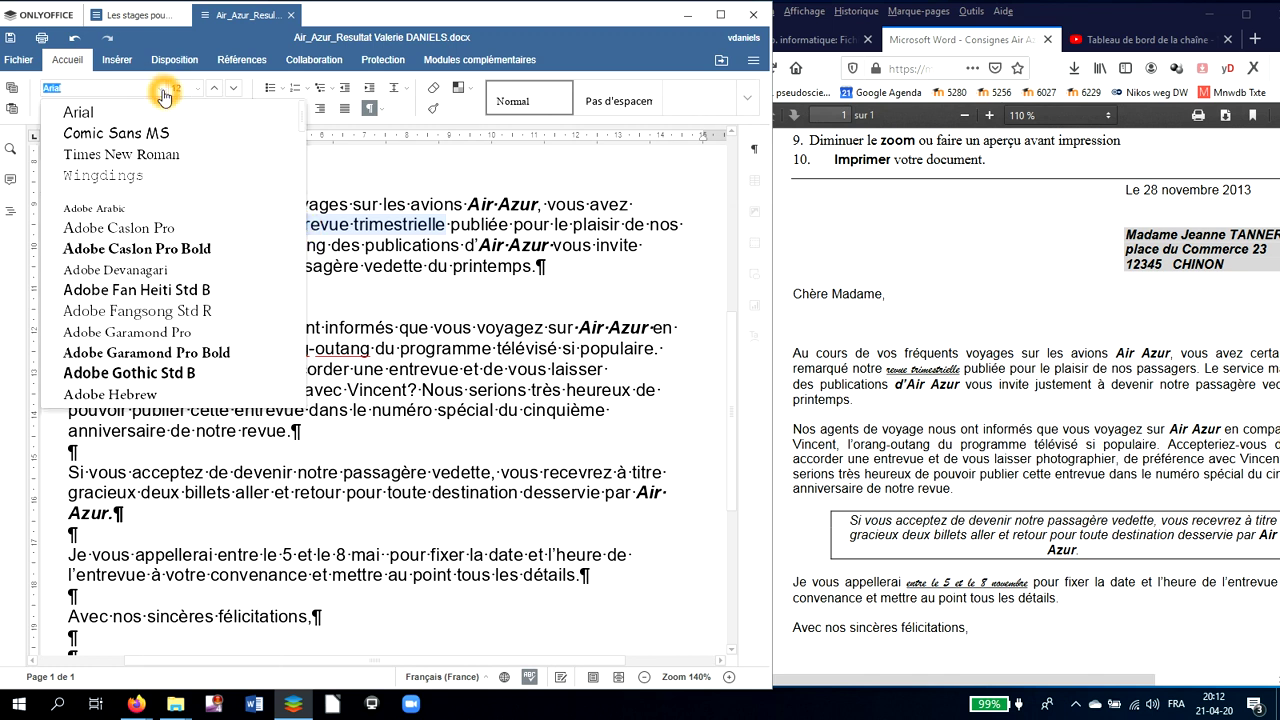
scroll(165, 180, down, 5)
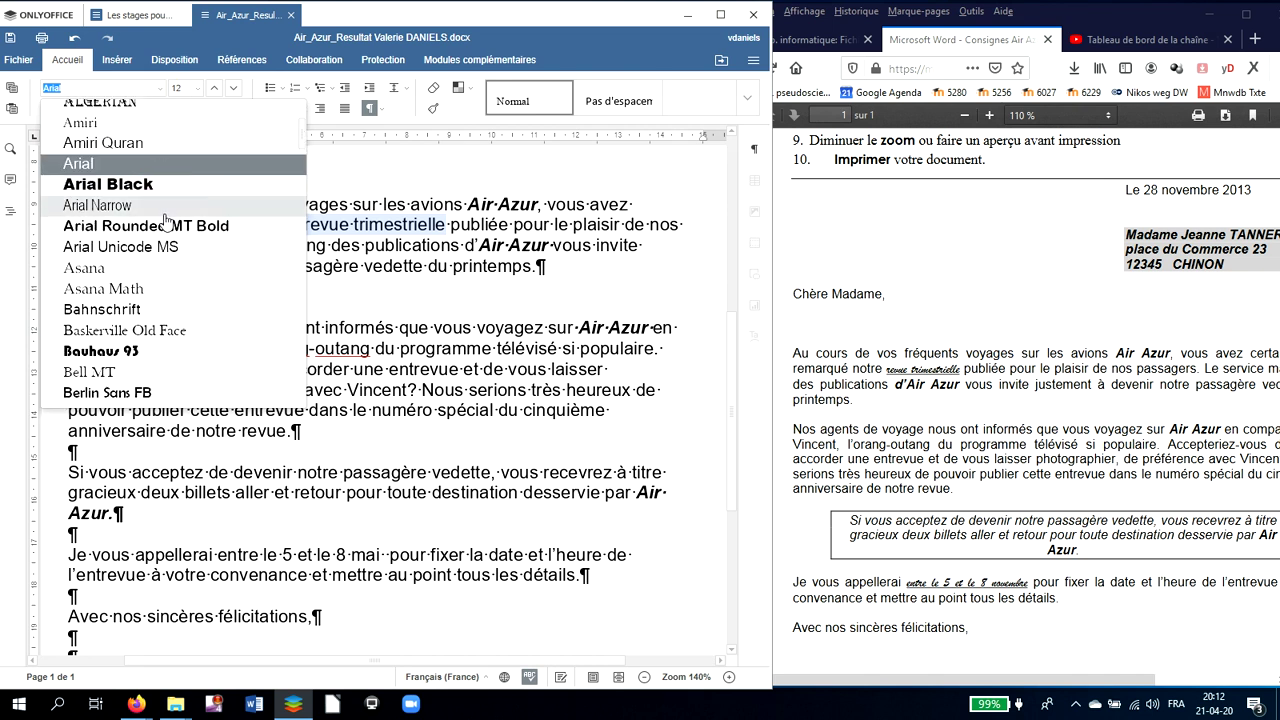
scroll(166, 220, down, 5)
scroll(166, 222, down, 3)
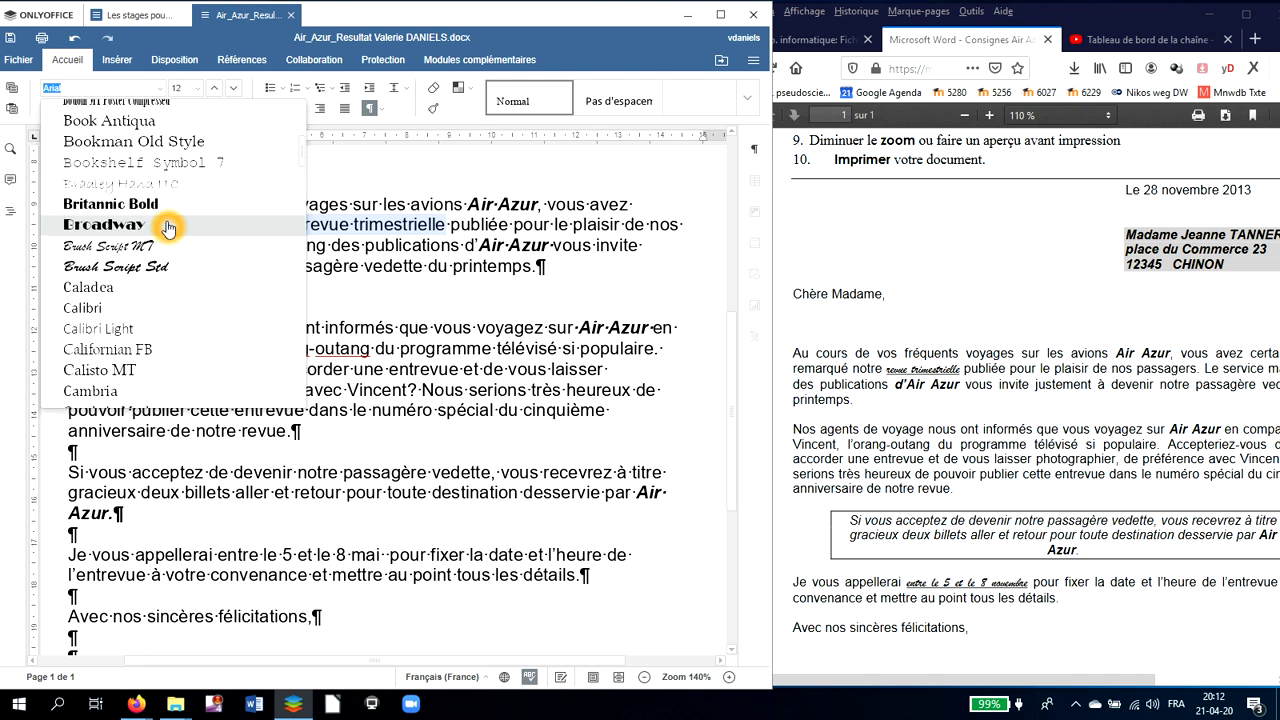
click(167, 186)
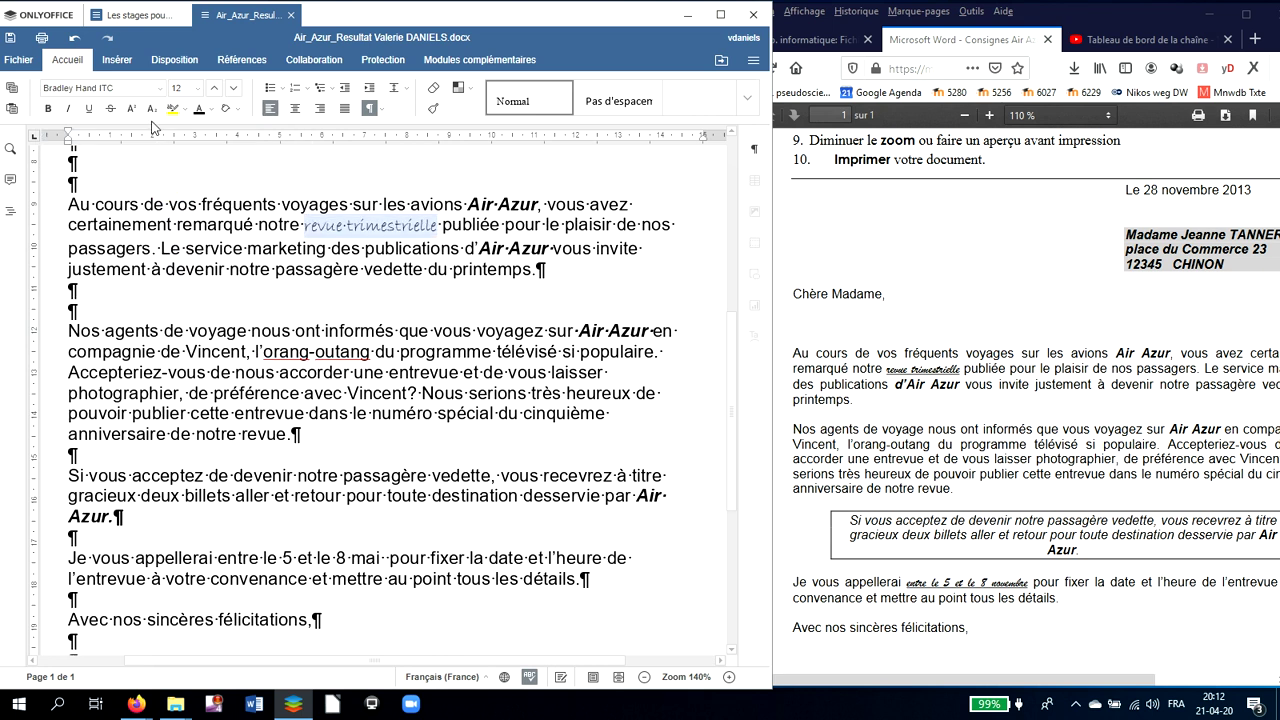
click(47, 109)
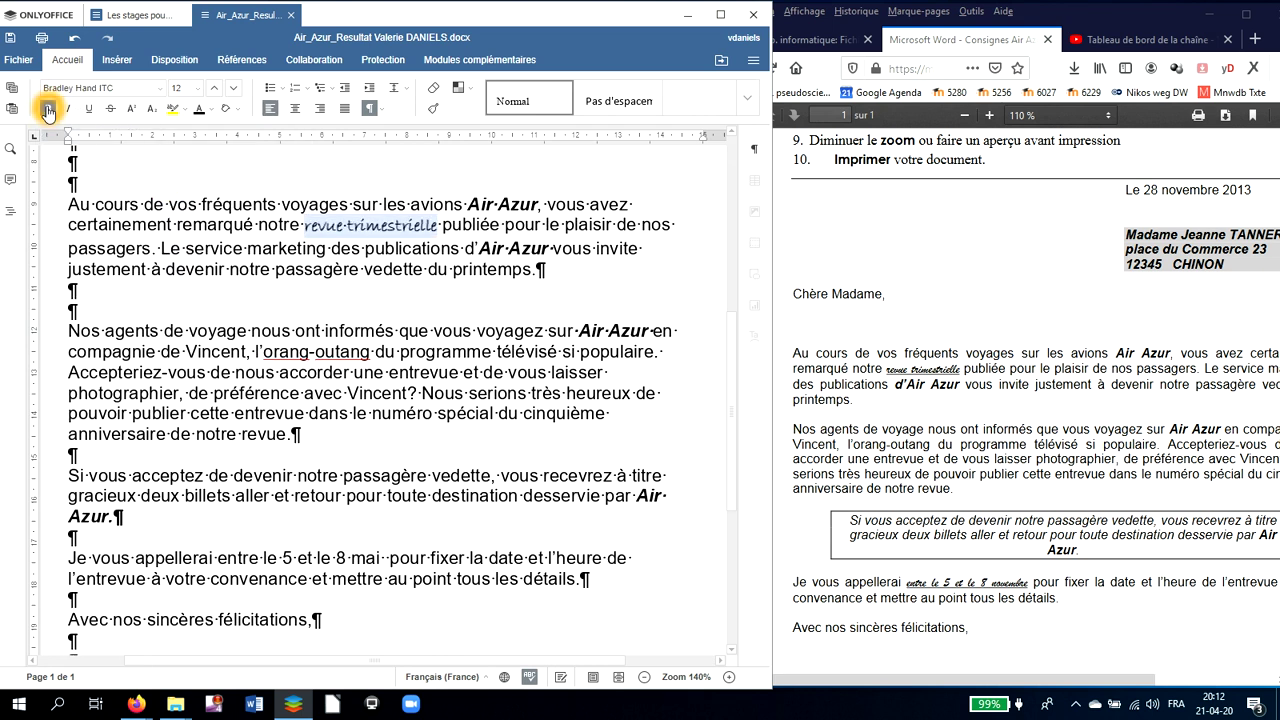
click(88, 110)
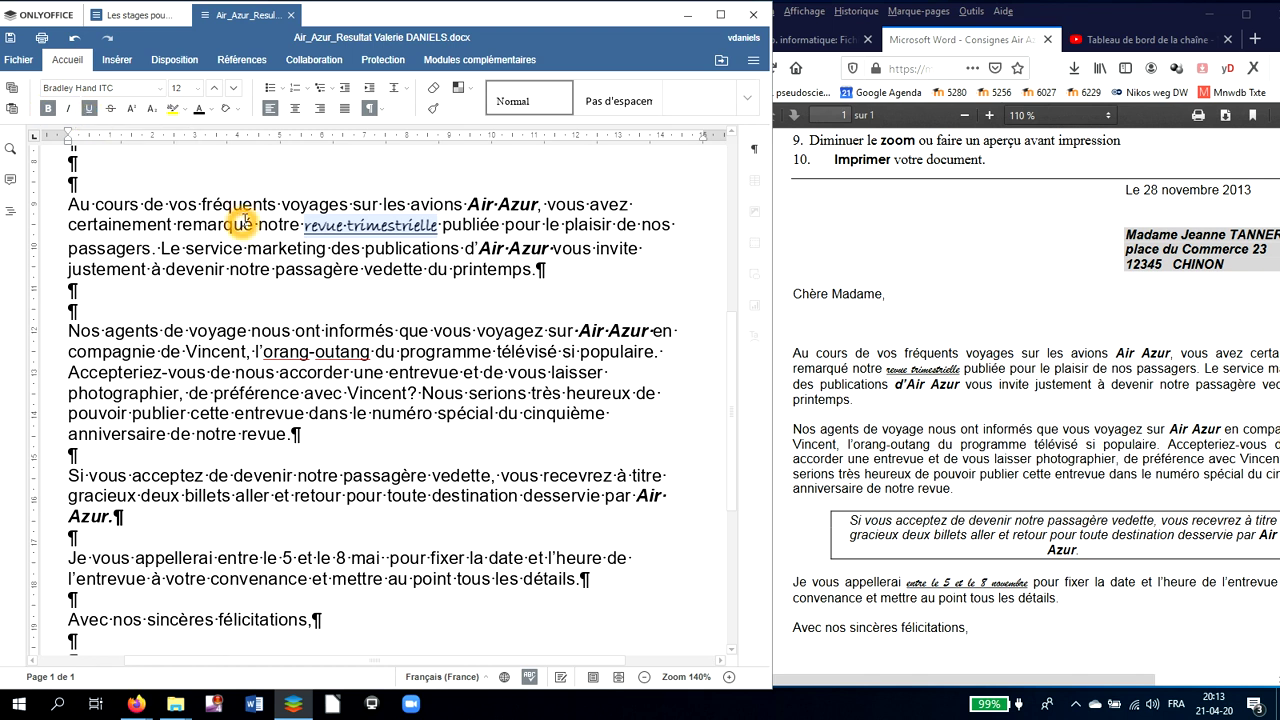
- Try to copy the formatting of "revue trimestrielle" onto "entre le 5 et le 8 mai" in the fourth body paragraph
click(431, 113)
click(432, 113)
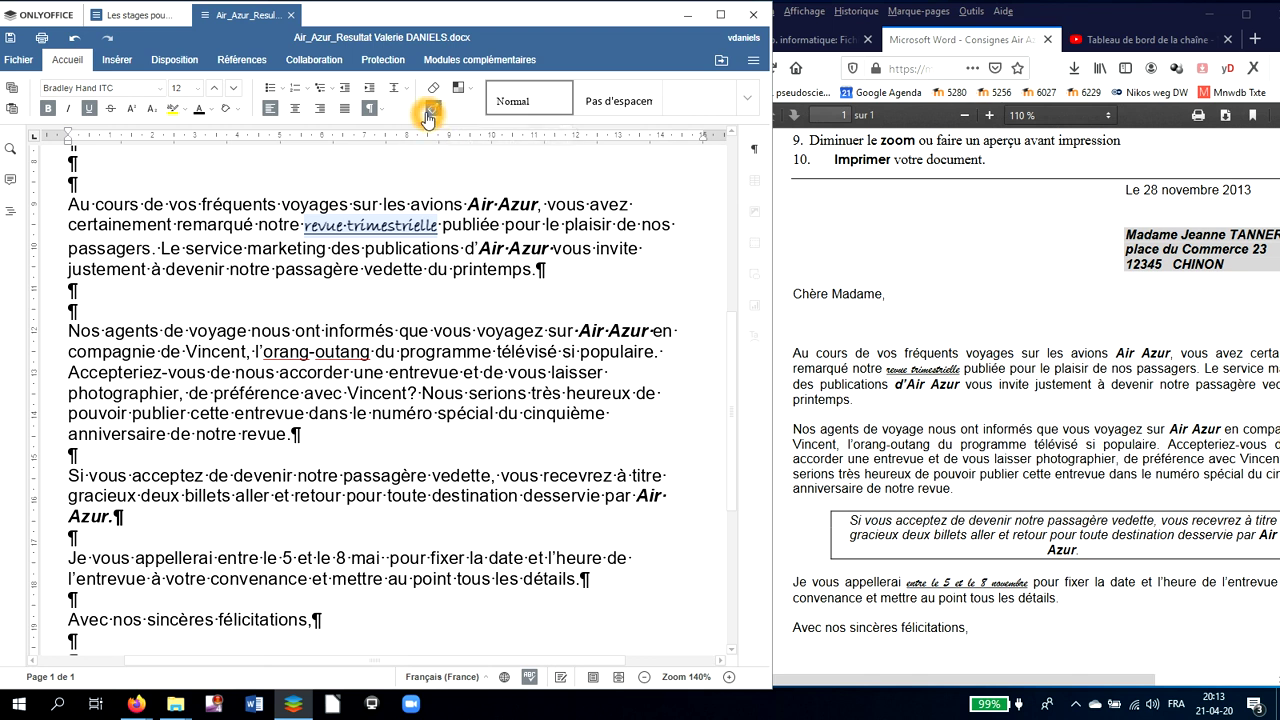
click(415, 270)
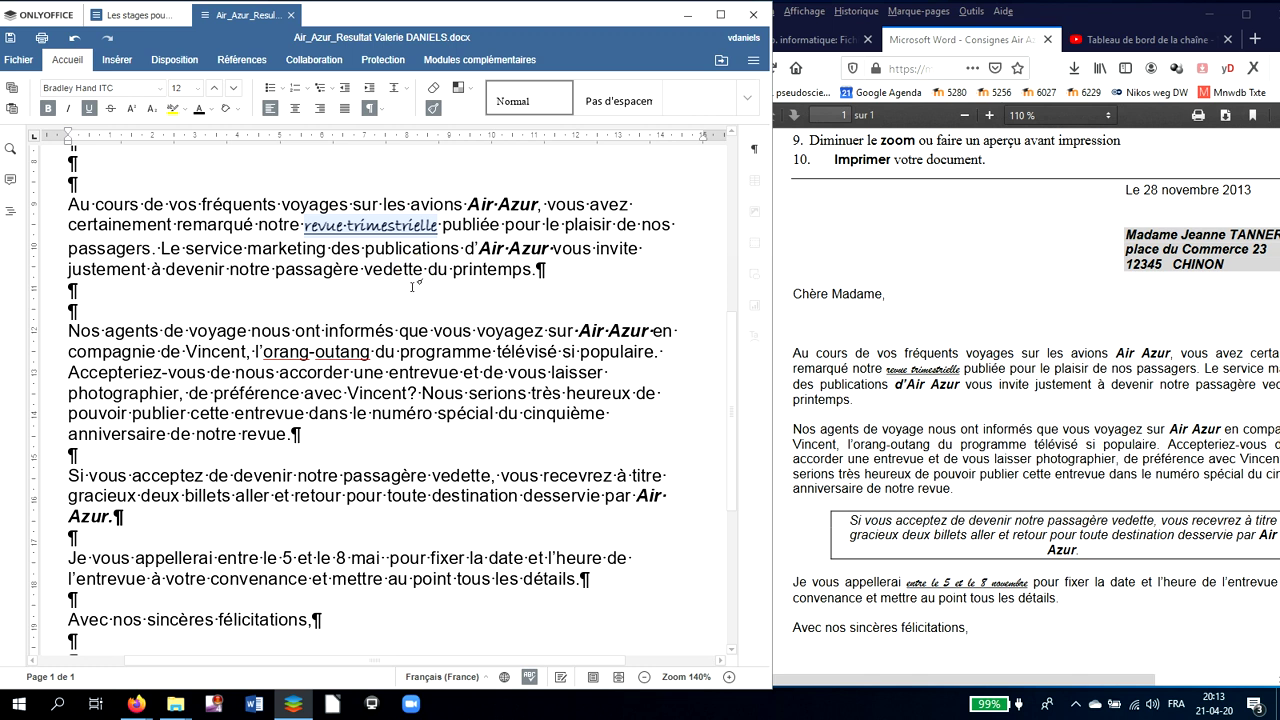
click(415, 320)
click(402, 354)
click(231, 561)
click(223, 561)
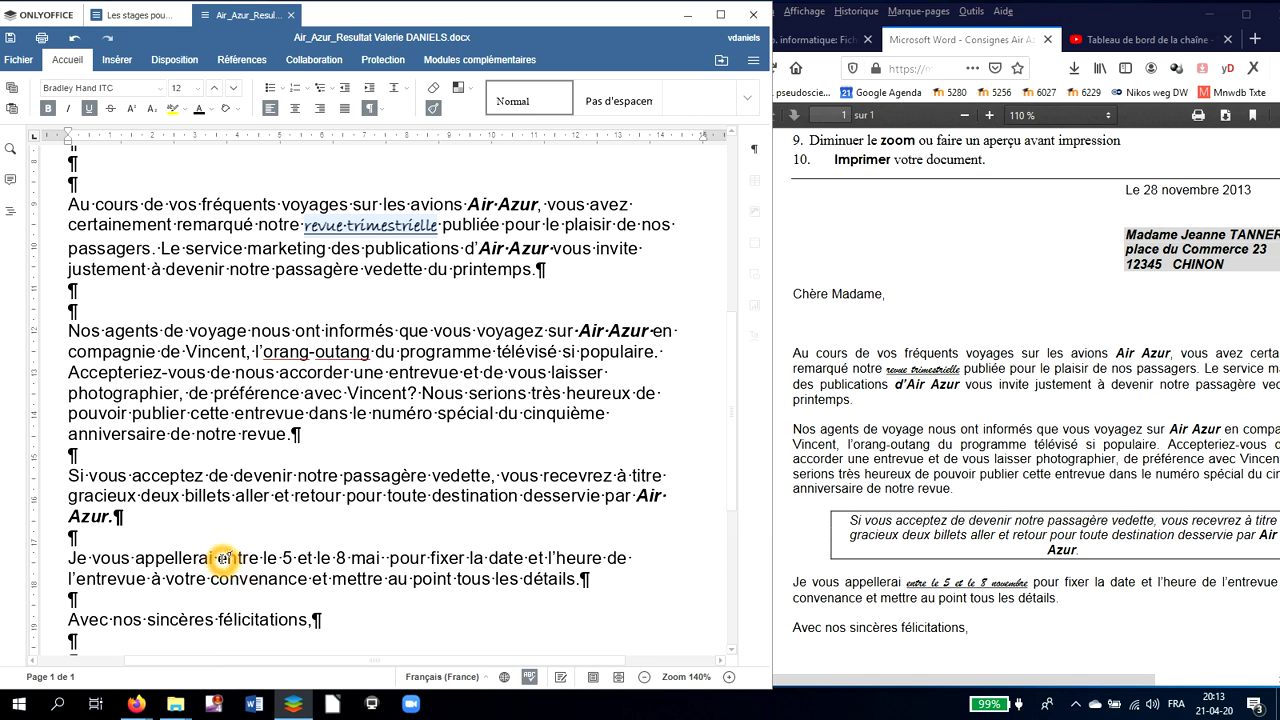
click(218, 558)
click(215, 560)
click(222, 562)
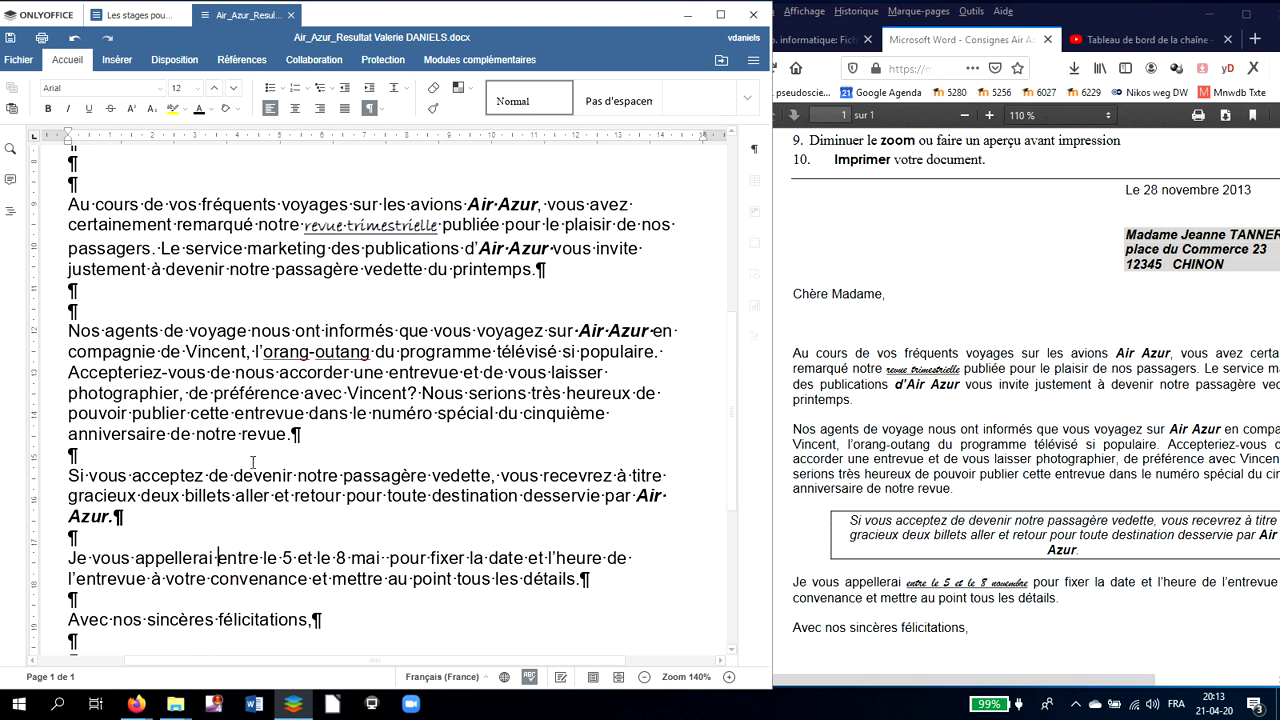
- Copy the formatting of "revue trimestrielle" onto "entre le 5 et le 8 mai" in the fourth body paragraph and save the letter
click(312, 360)
click(310, 234)
click(313, 232)
click(318, 228)
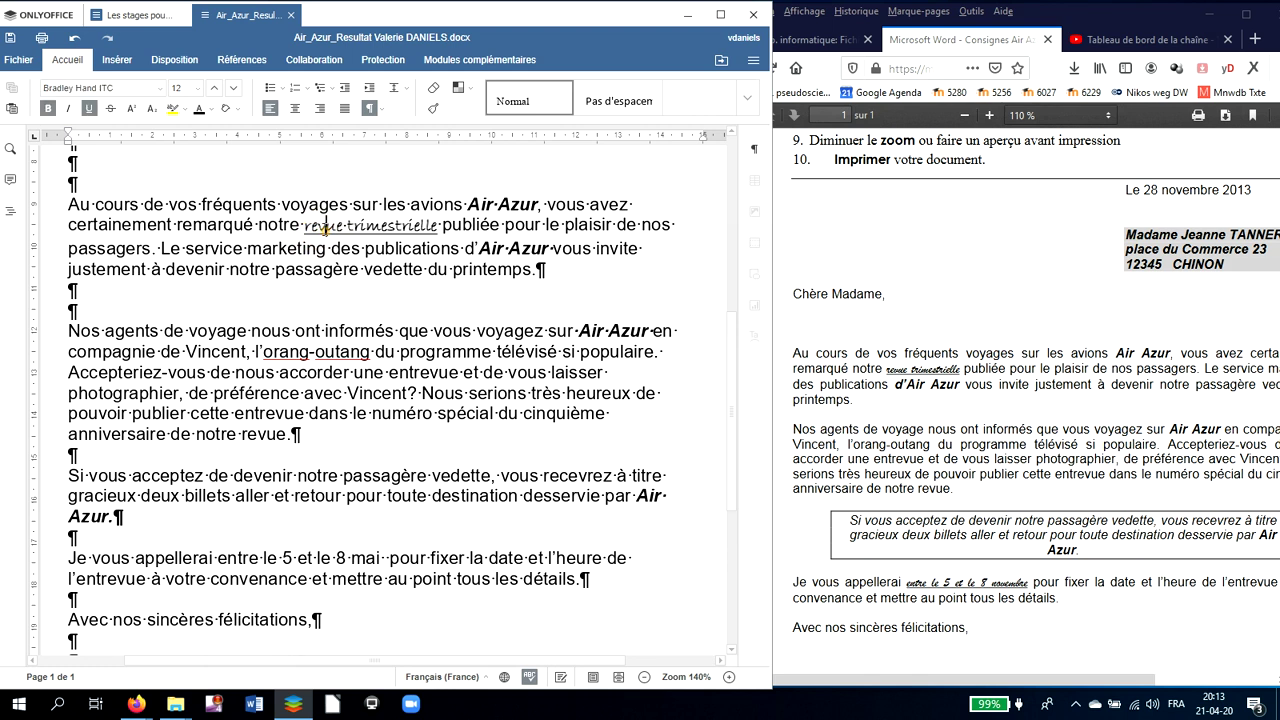
click(432, 113)
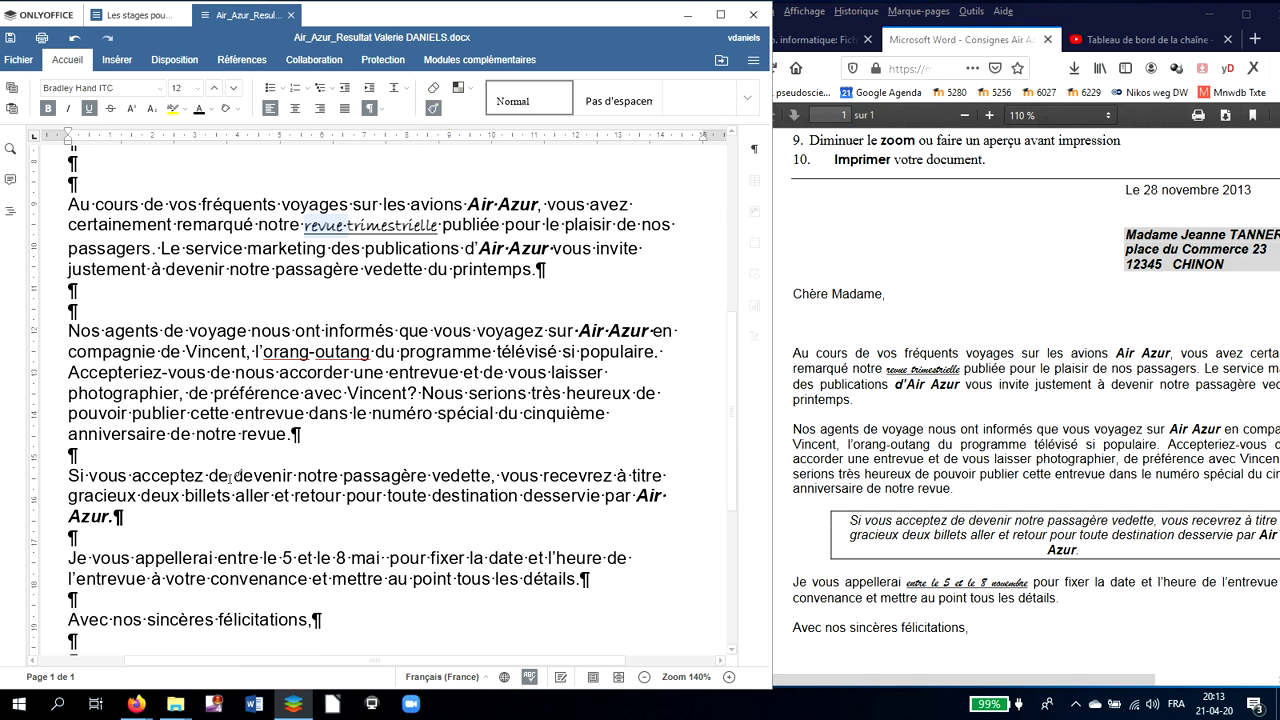
click(220, 557)
drag(220, 560, 382, 562)
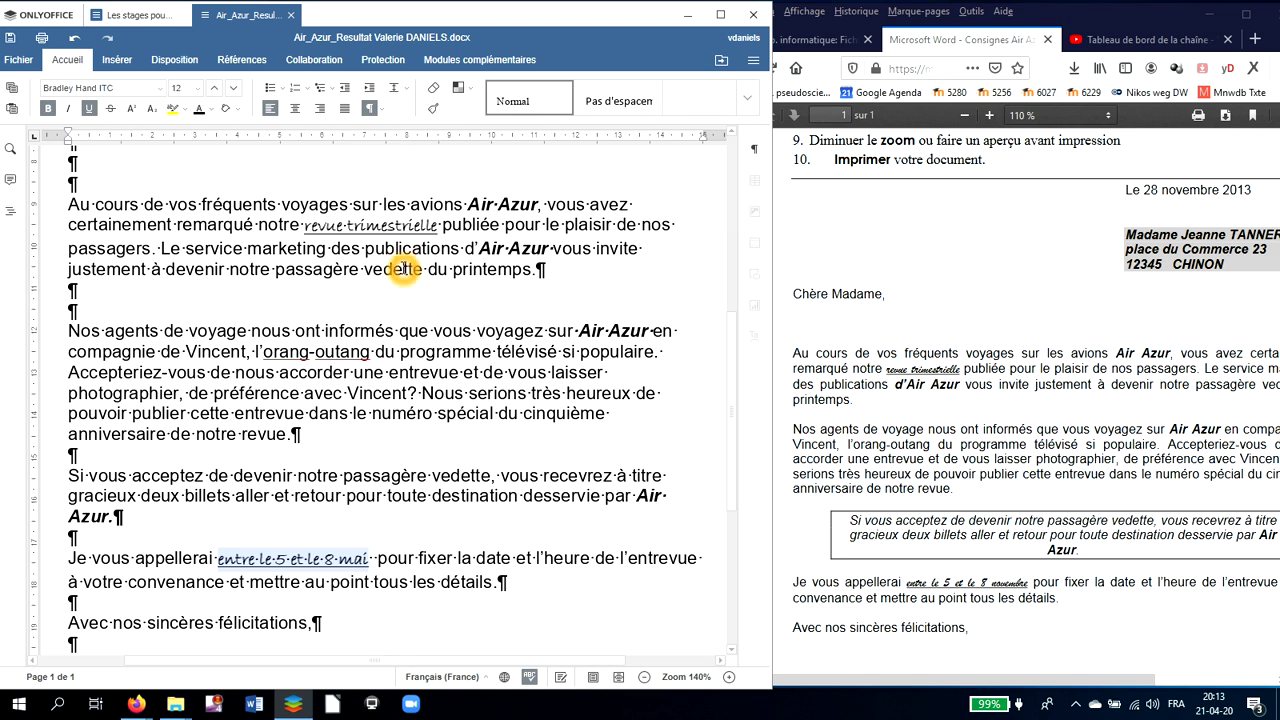
key(ctrl+s)
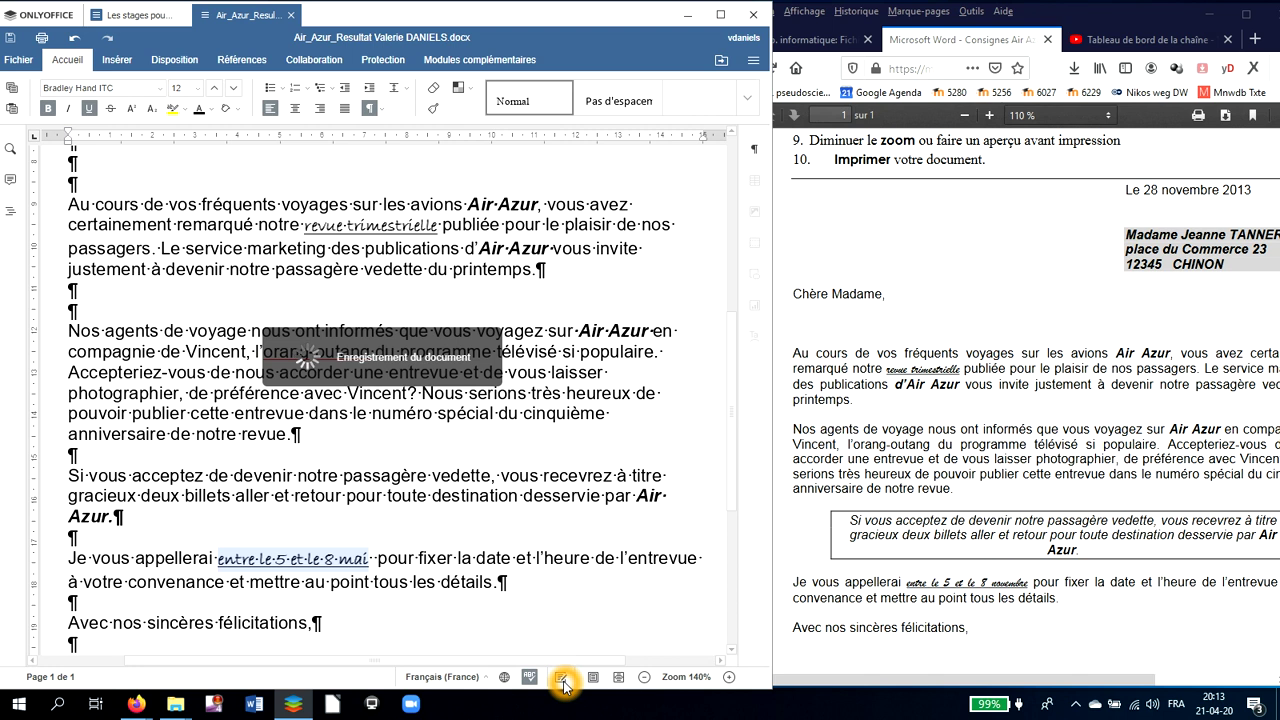
- Fit the letter to the window width and reduce the model PDF to 90 % to compare both layouts
click(619, 677)
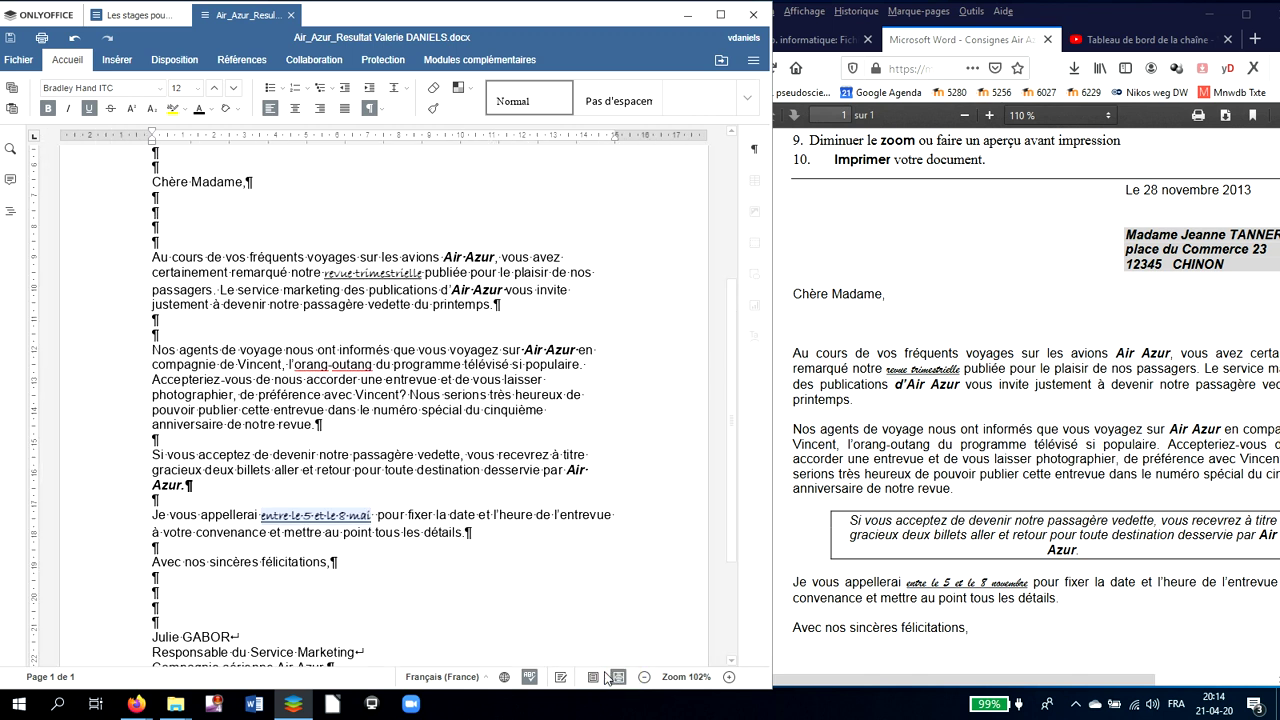
scroll(519, 567, down, 3)
scroll(519, 567, down, 2)
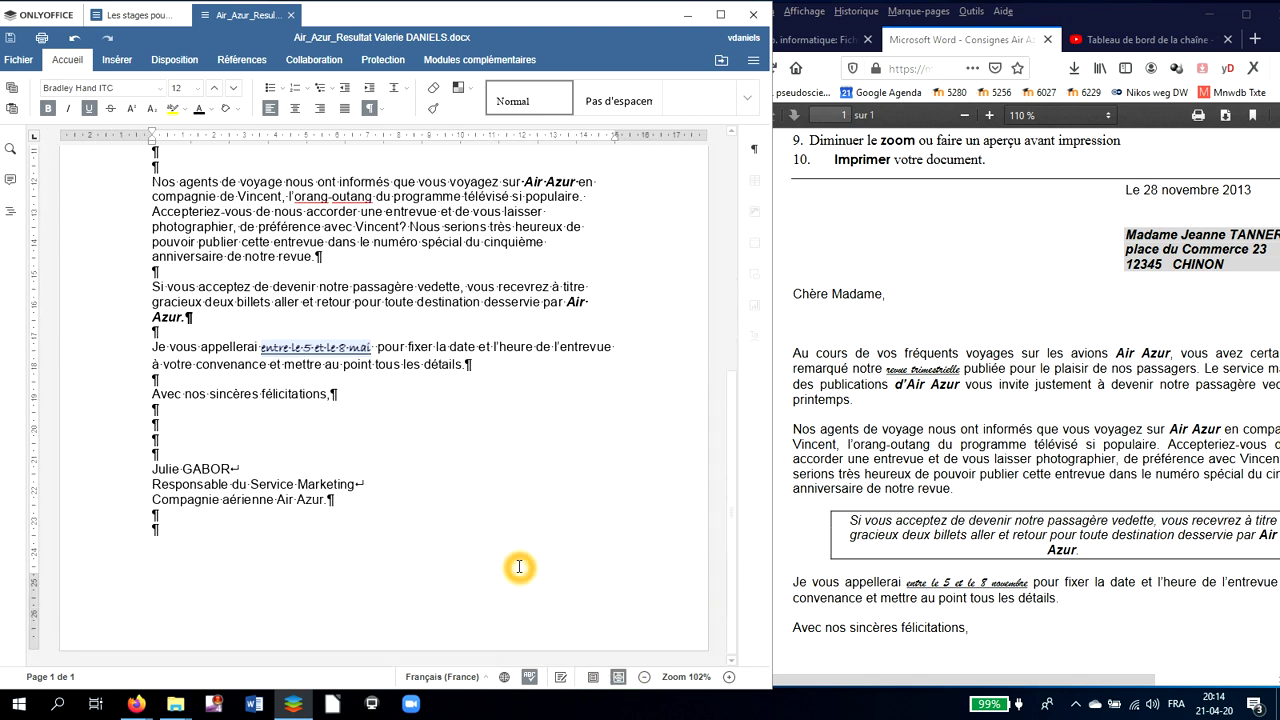
scroll(519, 567, up, 4)
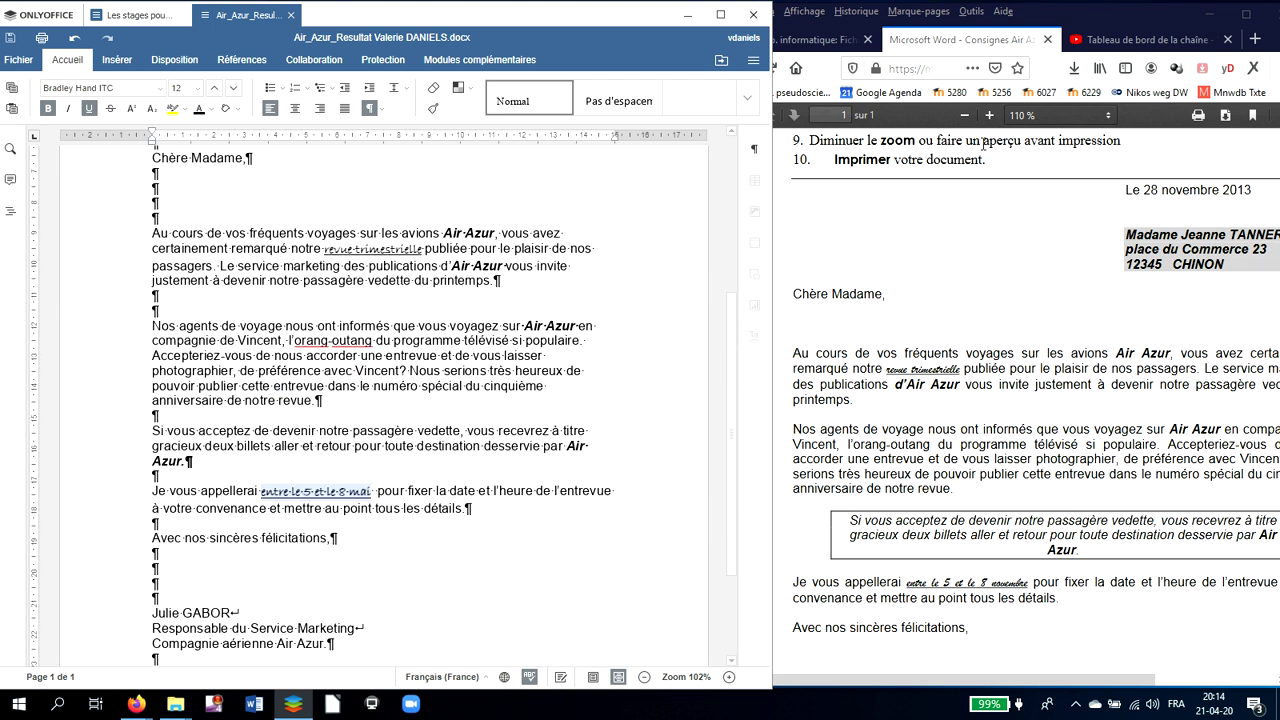
click(965, 116)
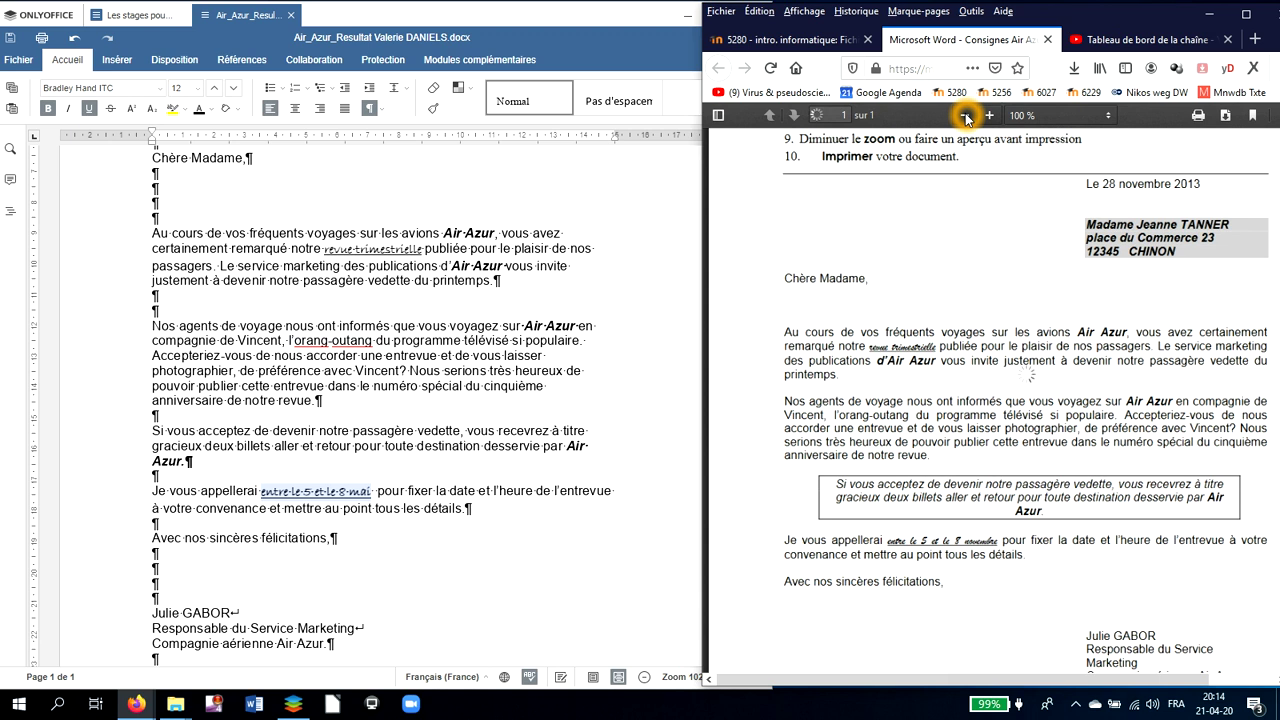
click(965, 116)
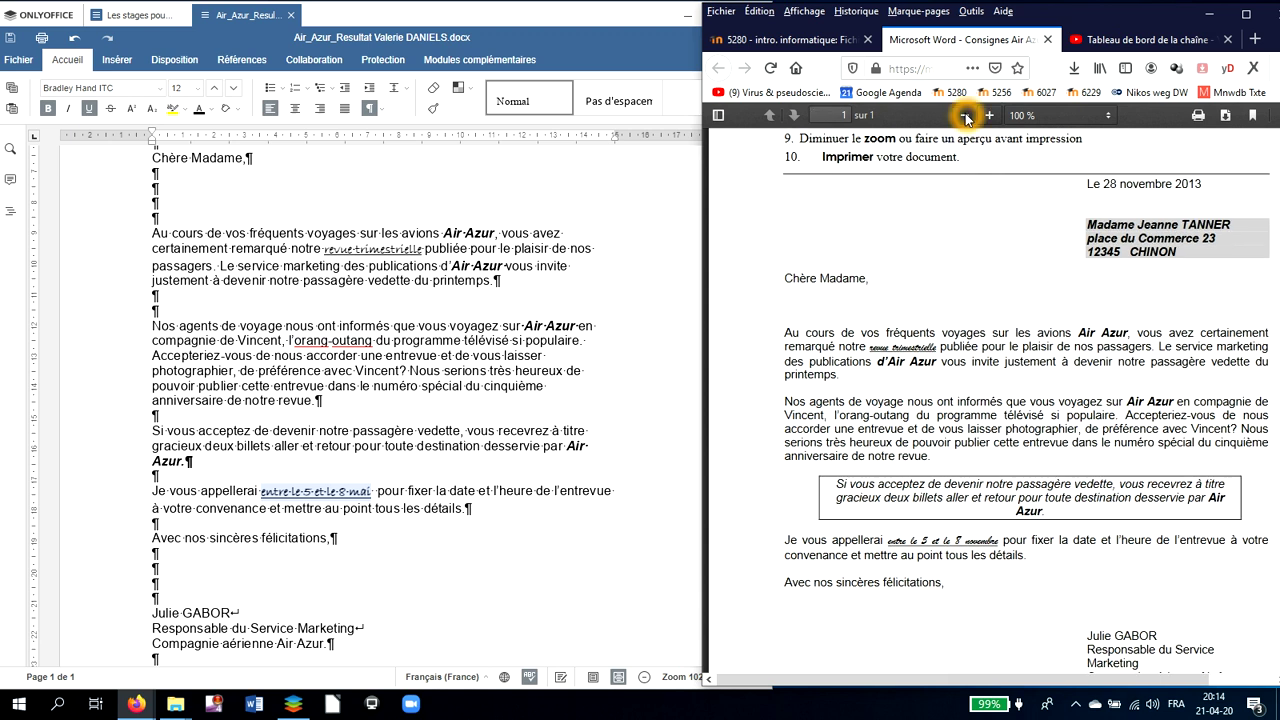
scroll(1016, 263, up, 2)
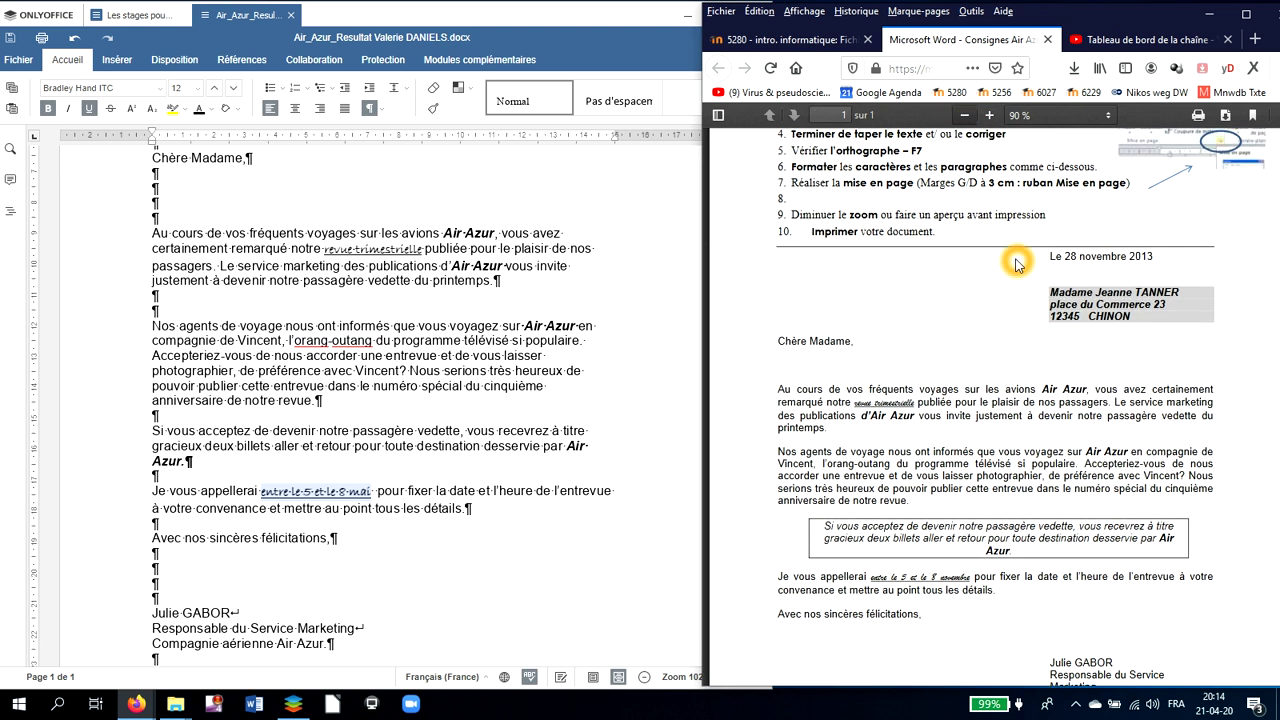
scroll(645, 243, up, 3)
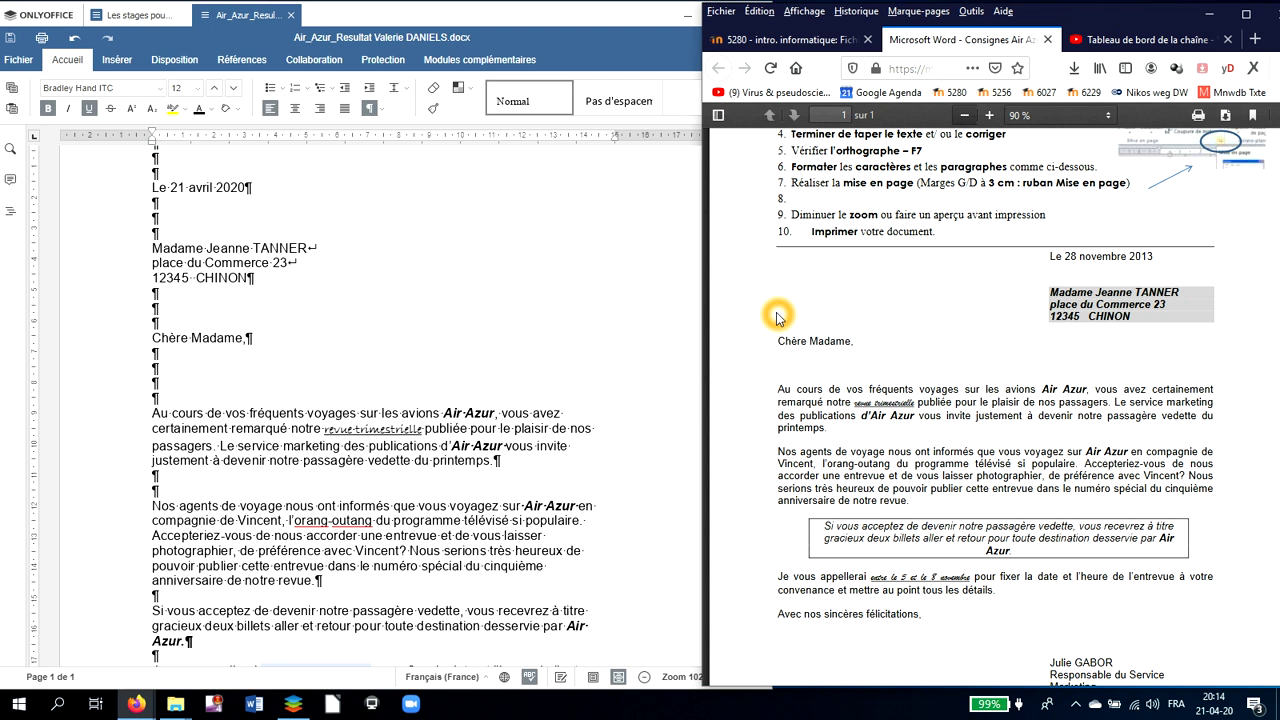
- Review the character formatting of "Air Azur", "revue trimestrielle" and "entre le 5 et le 8 mai" in the letter's body paragraphs
click(296, 414)
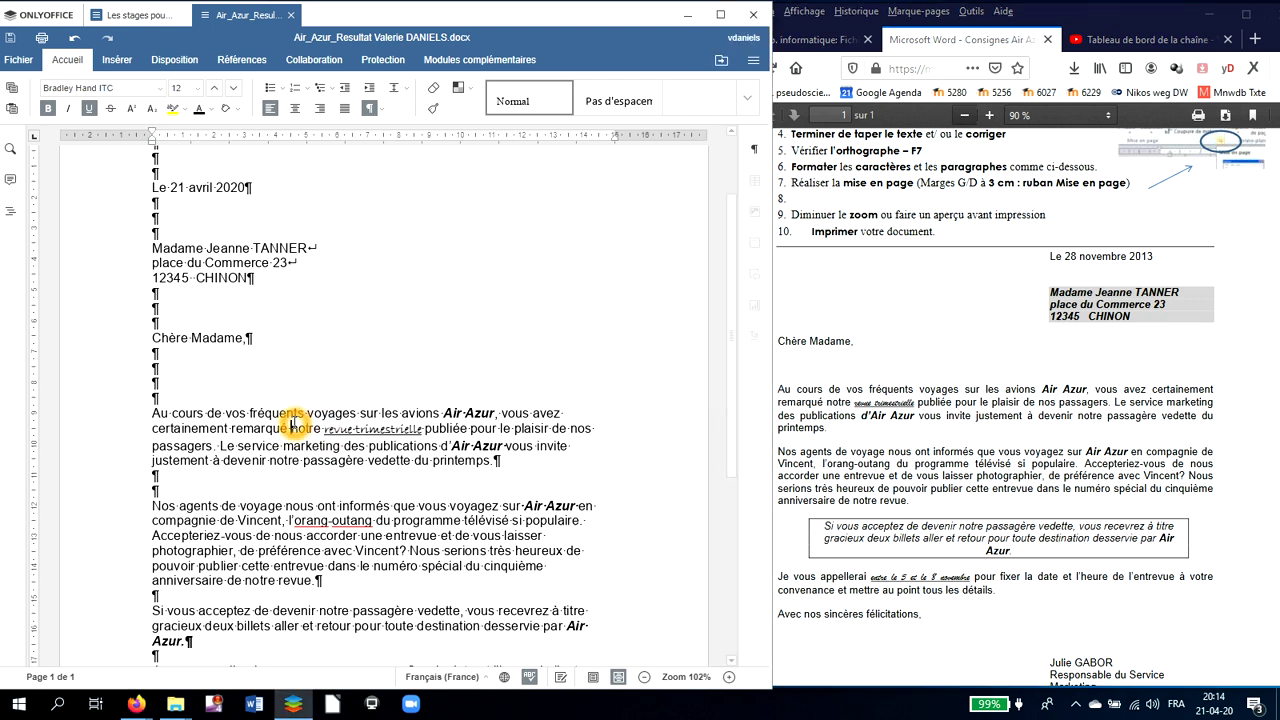
click(296, 414)
click(431, 420)
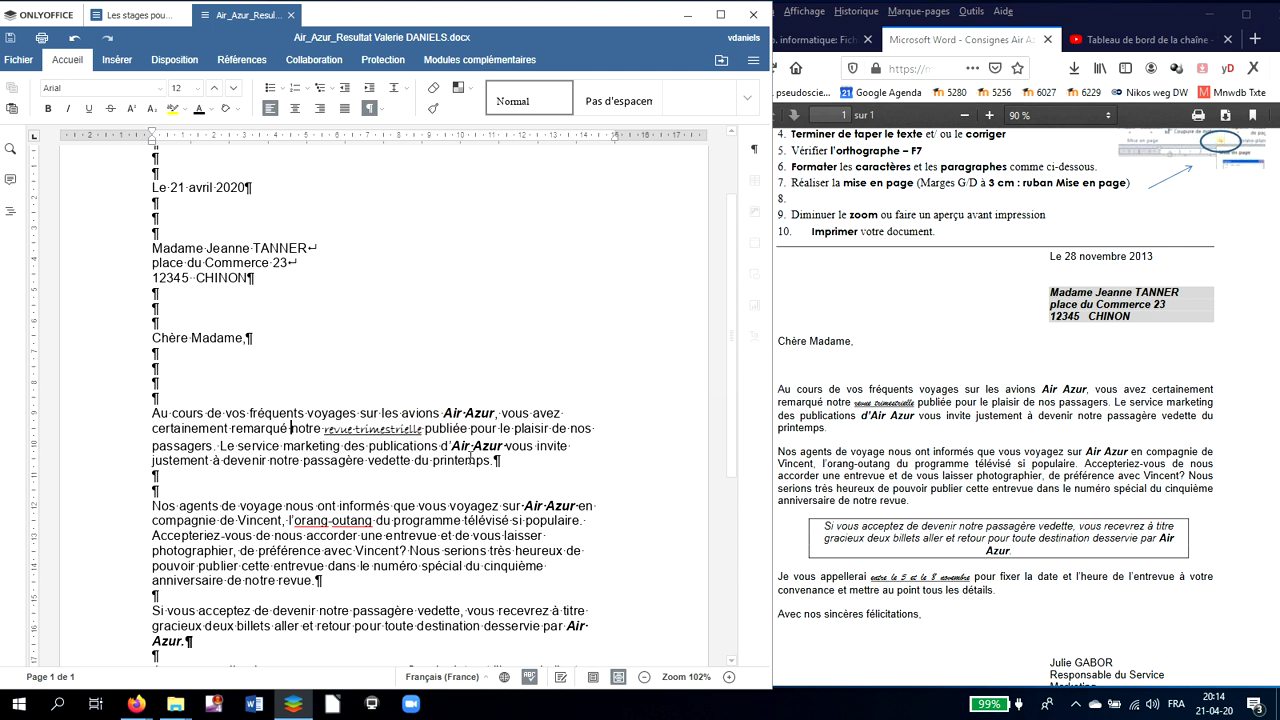
click(471, 509)
click(356, 443)
click(356, 443)
click(299, 607)
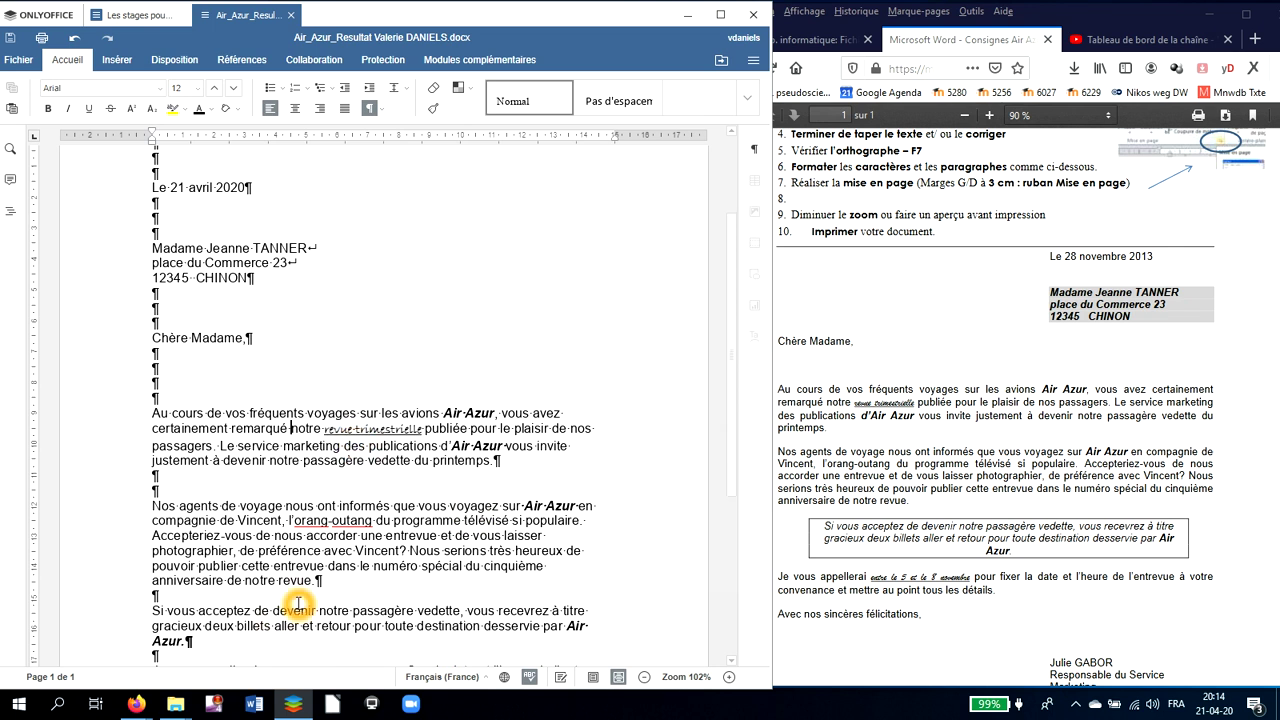
scroll(299, 607, down, 1)
click(321, 636)
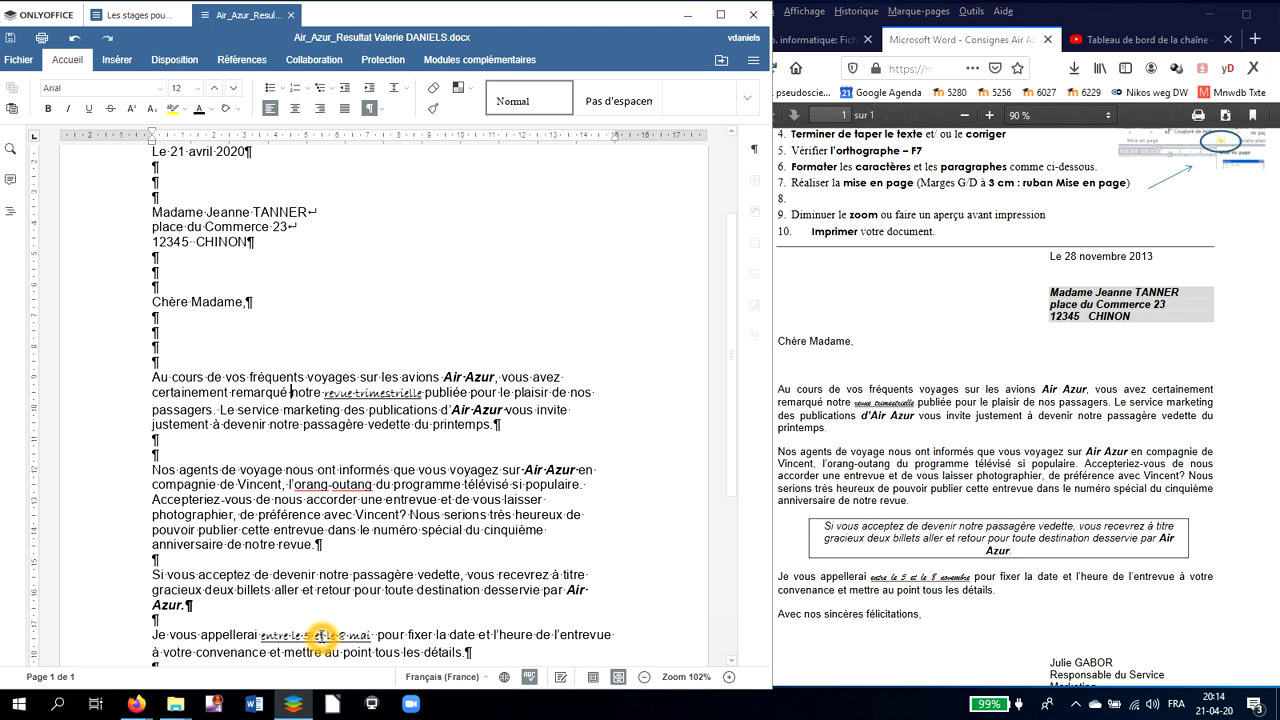
click(347, 406)
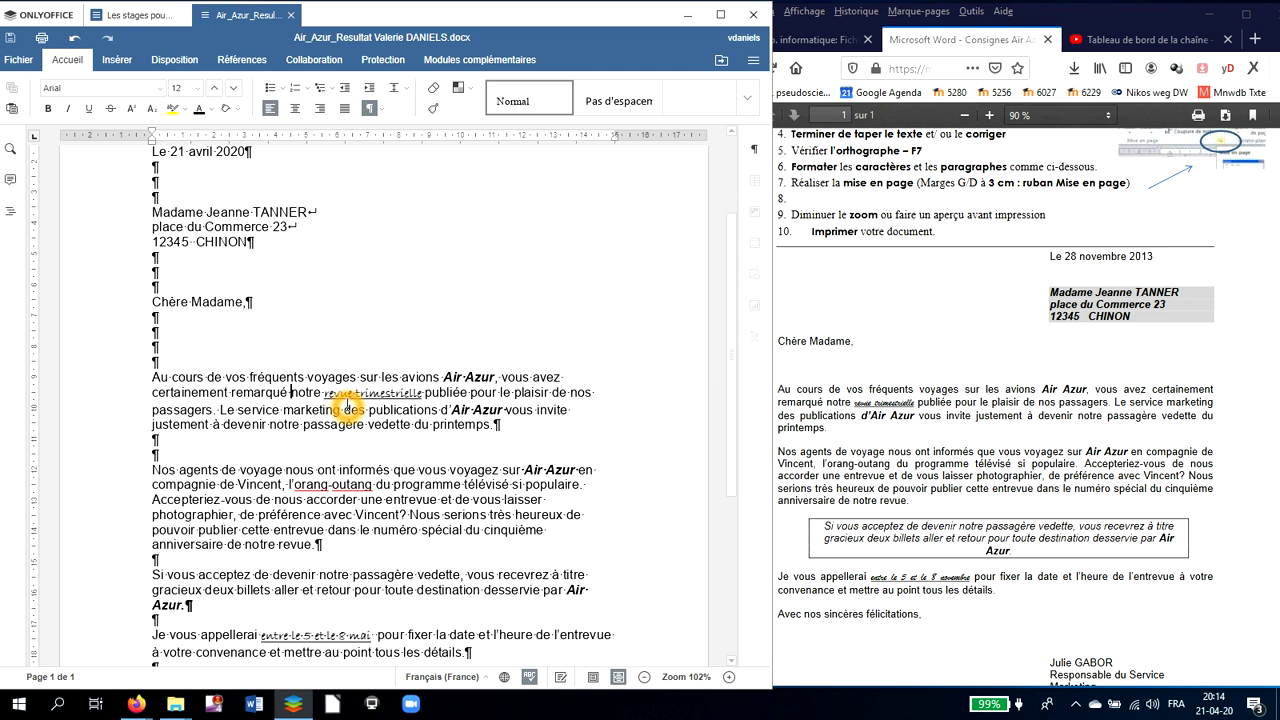
- Compare the letter's recipient address block with the date and address placement in the model
click(122, 213)
double_click(148, 212)
click(162, 208)
click(107, 222)
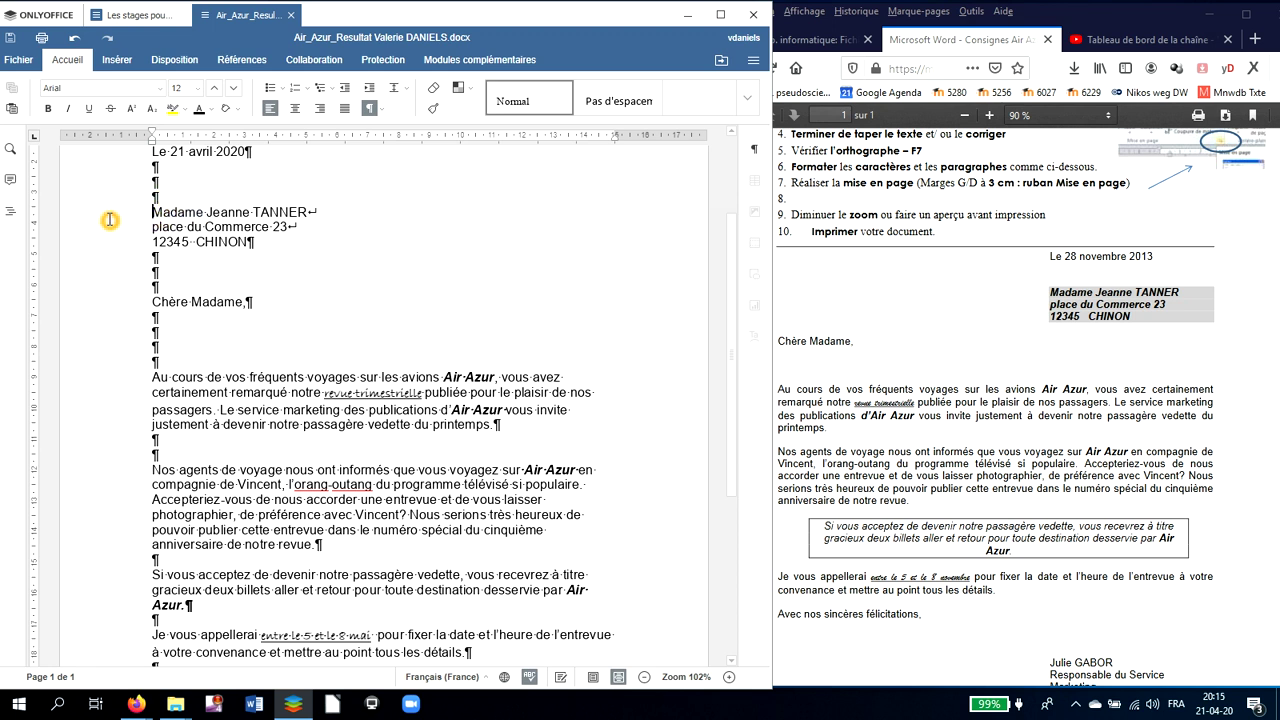
drag(152, 208, 225, 245)
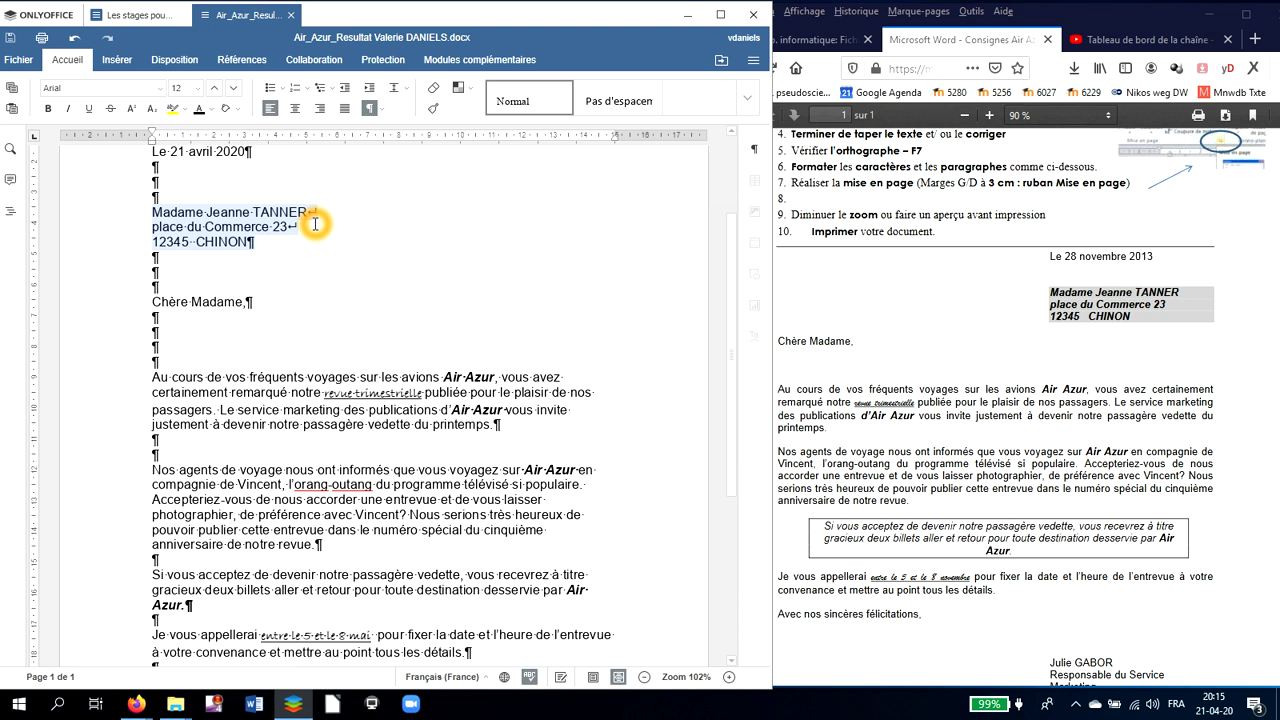
click(121, 193)
click(169, 258)
click(1047, 272)
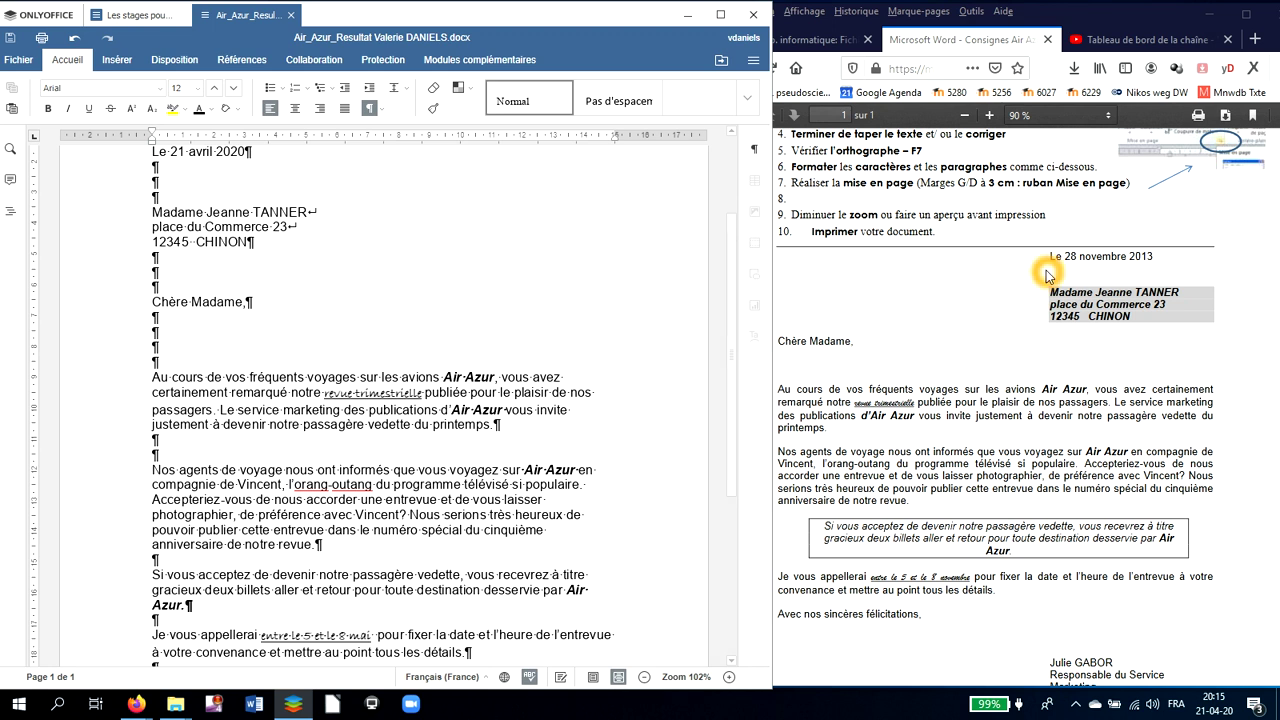
click(1047, 272)
click(1098, 264)
click(1104, 290)
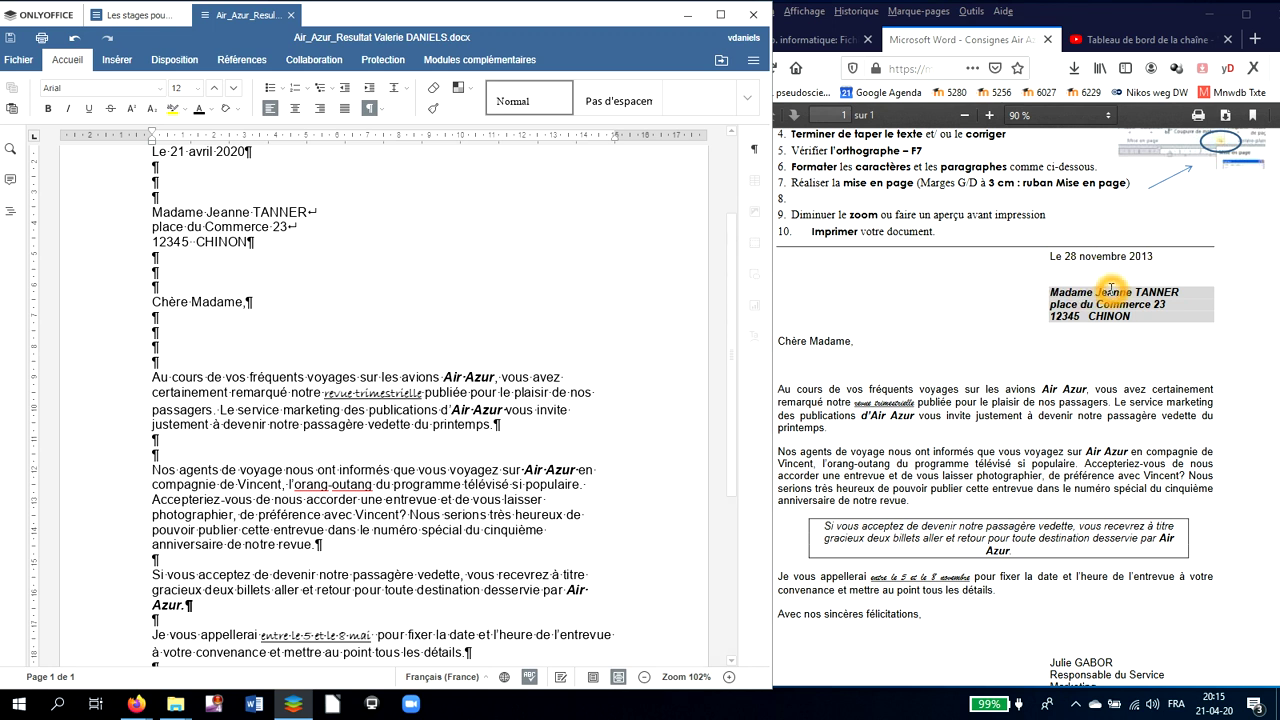
click(1020, 490)
click(572, 456)
- Select the date line and the recipient's address block in turn to examine which paragraphs need indenting
scroll(572, 456, up, 1)
click(128, 225)
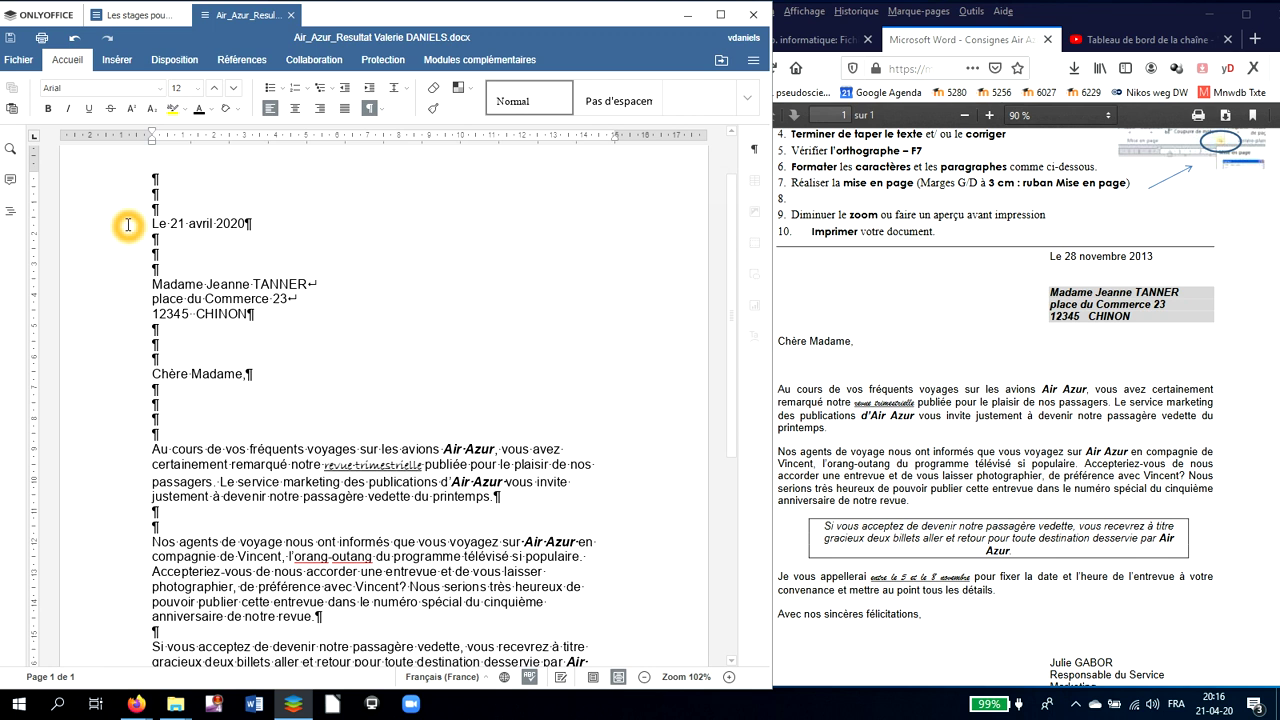
drag(140, 225, 269, 224)
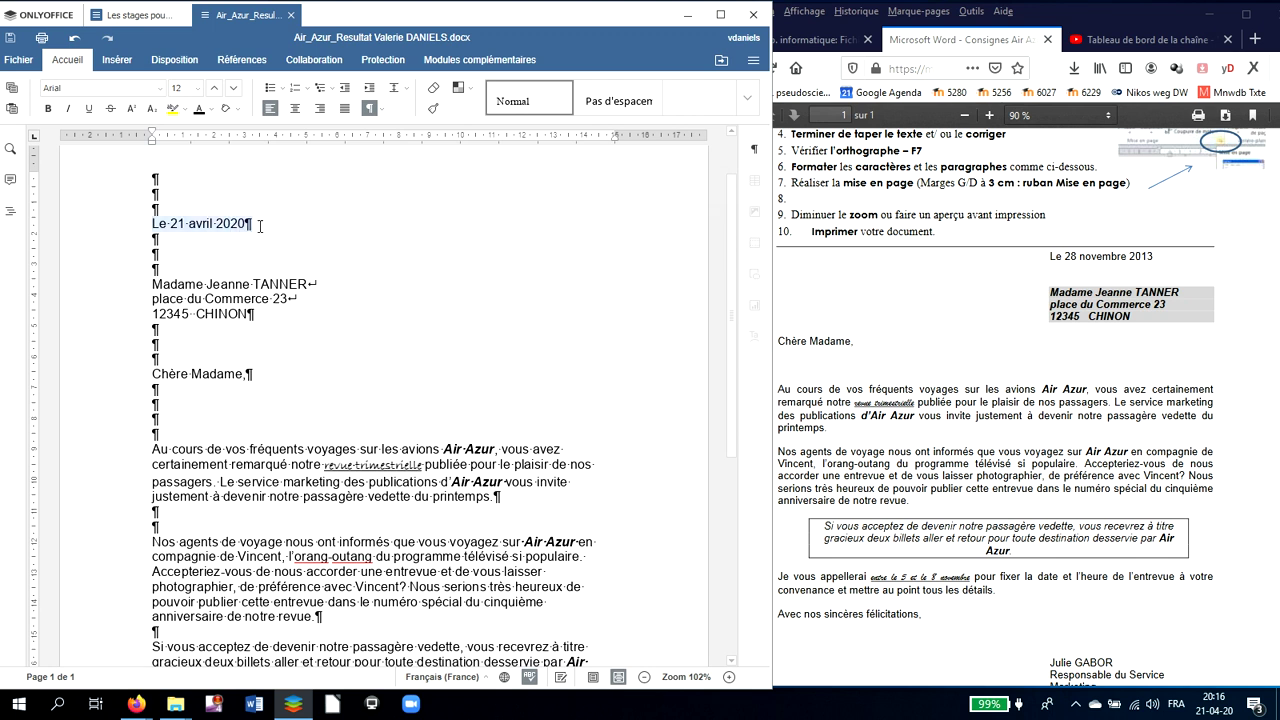
click(152, 285)
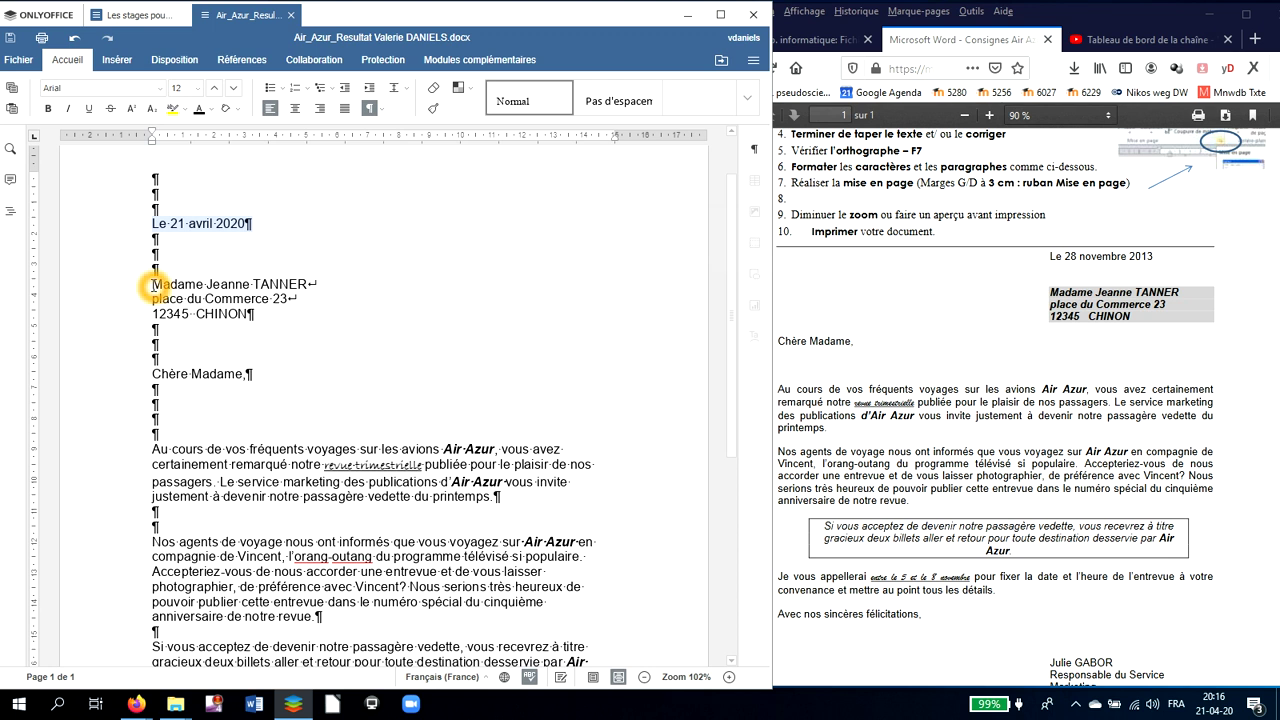
drag(152, 285, 258, 316)
drag(140, 217, 254, 227)
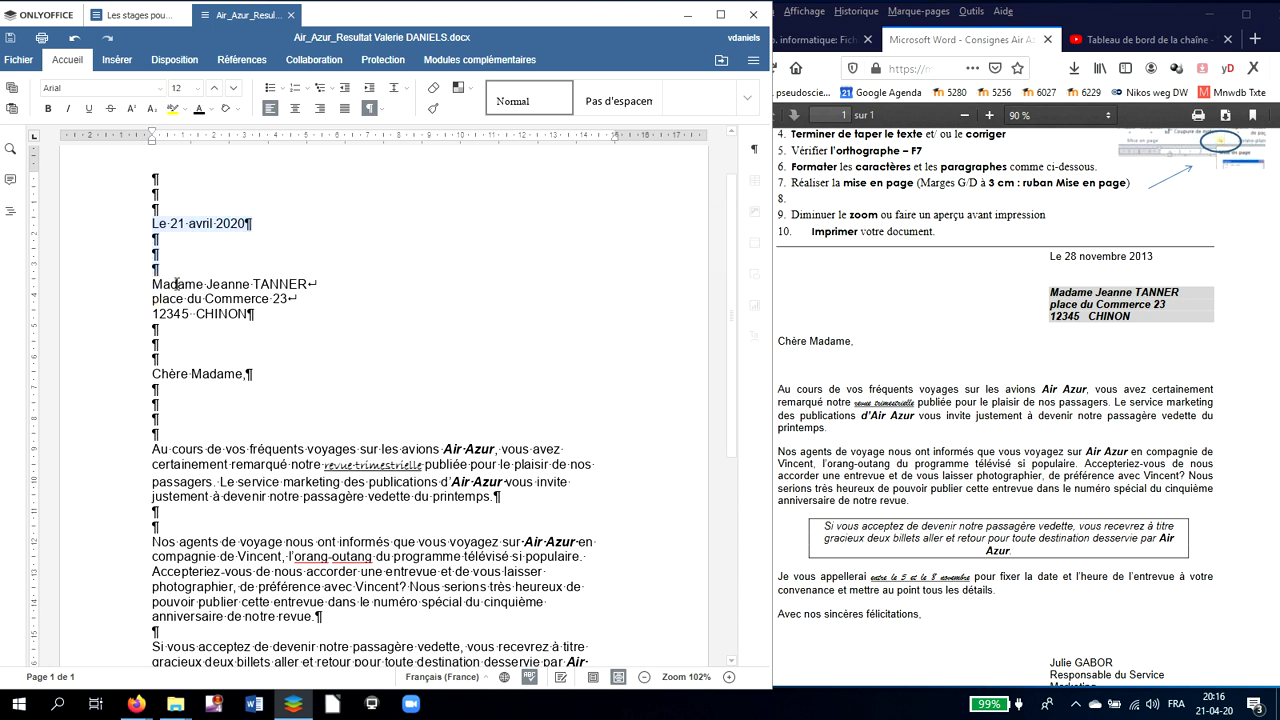
click(238, 298)
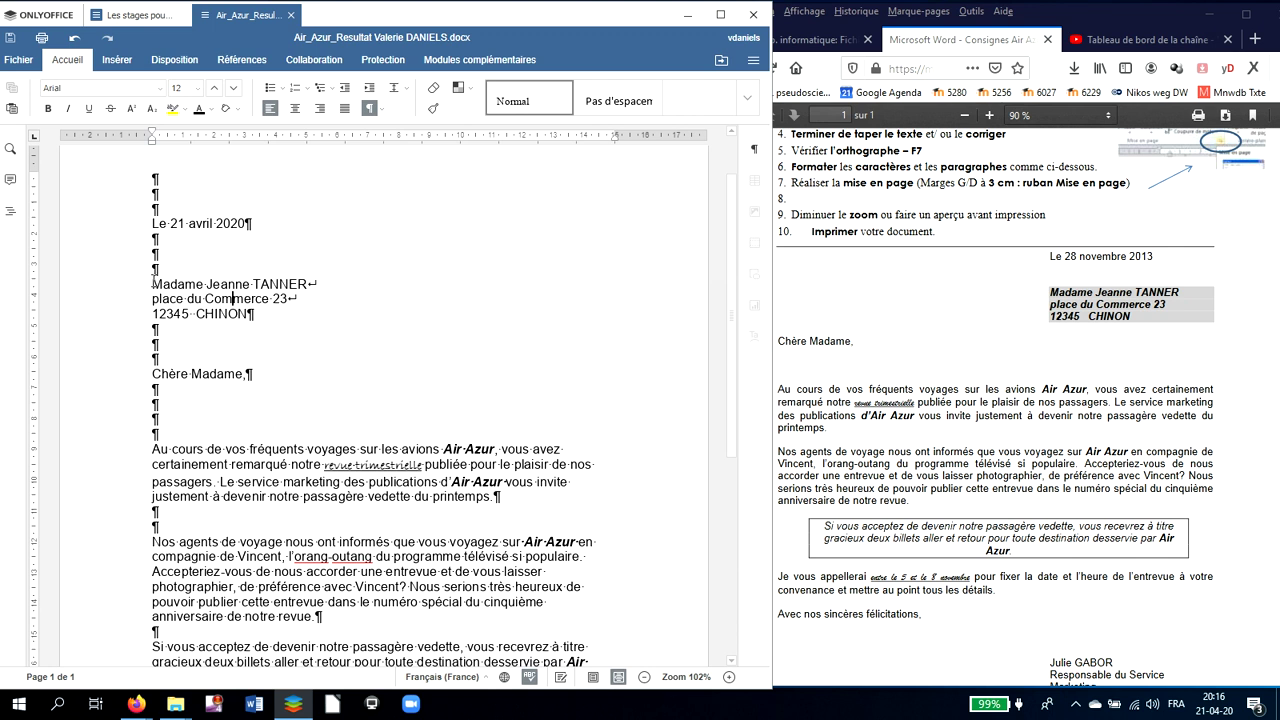
drag(152, 284, 210, 297)
click(262, 312)
click(200, 314)
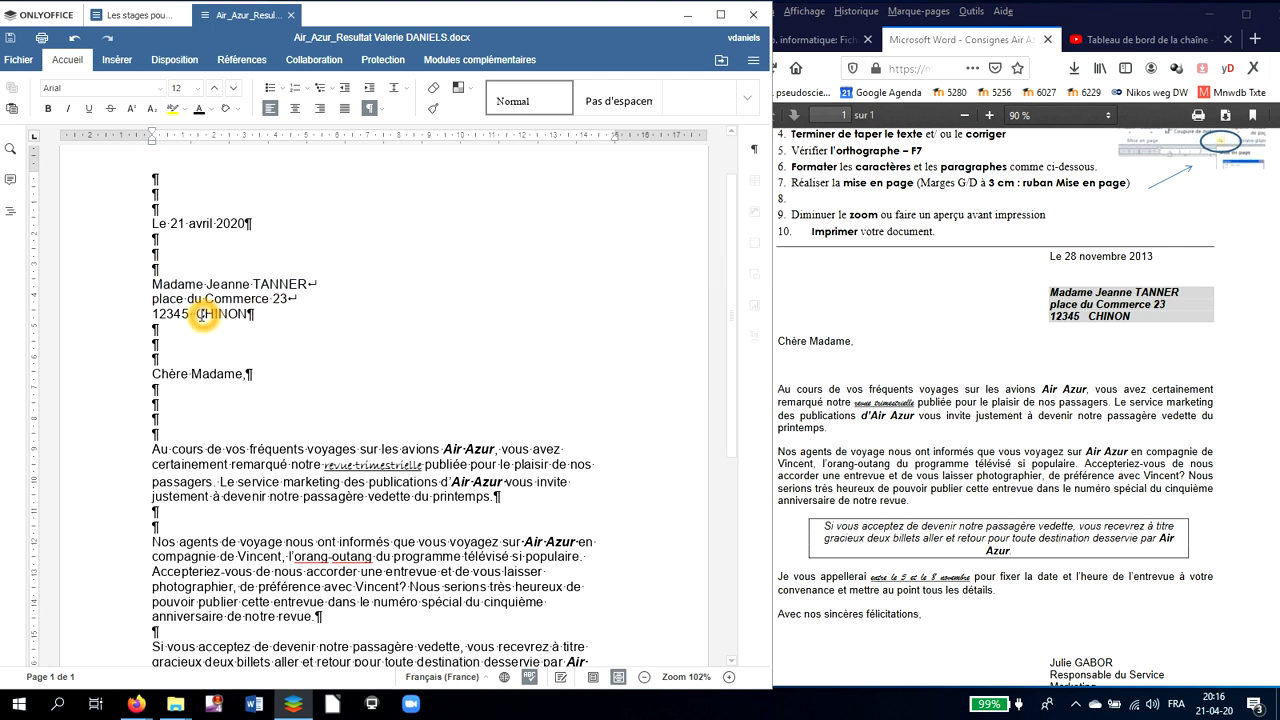
- Increase the left indent of the date line "Le 21 avril 2020" to about 7.5 cm on the ruler
click(153, 226)
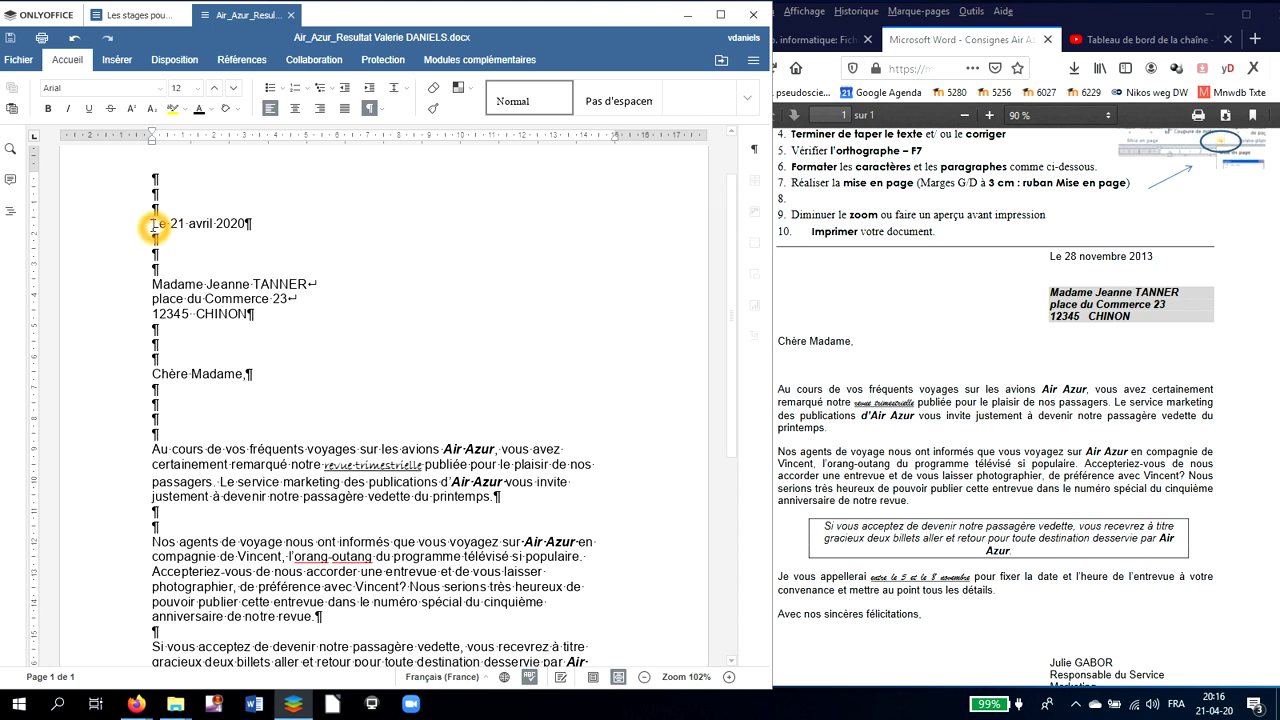
click(181, 162)
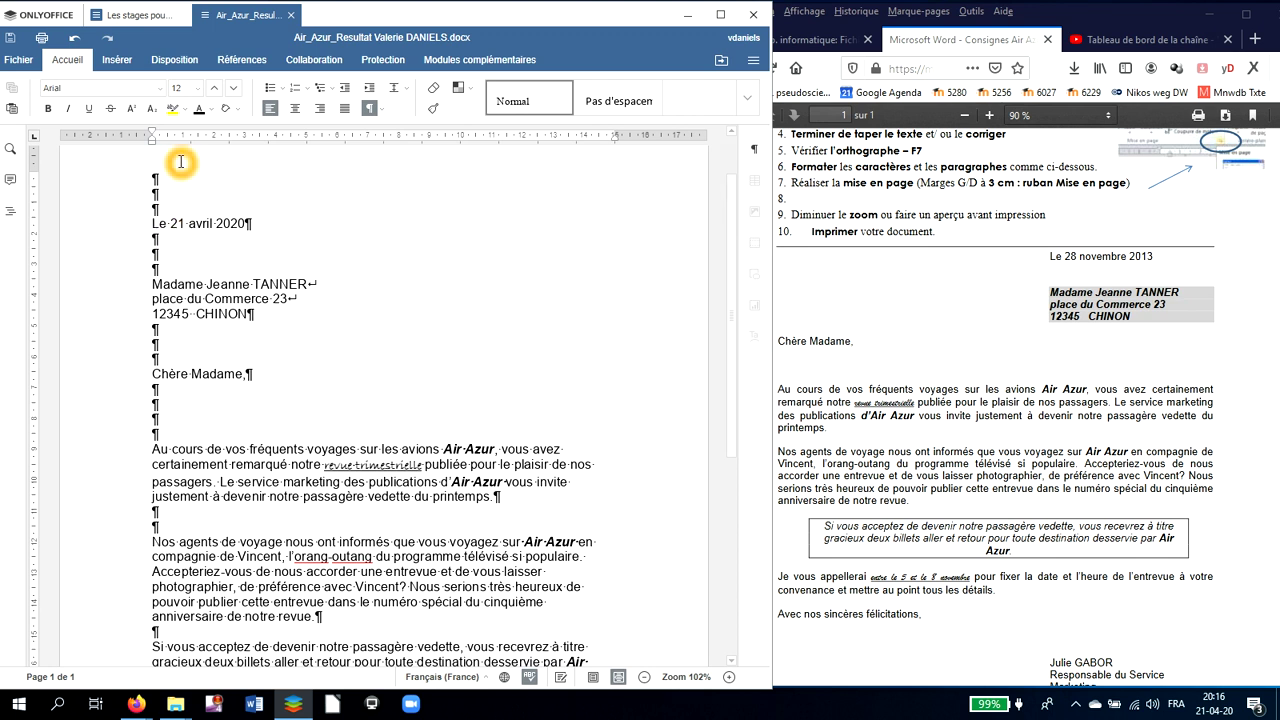
click(374, 90)
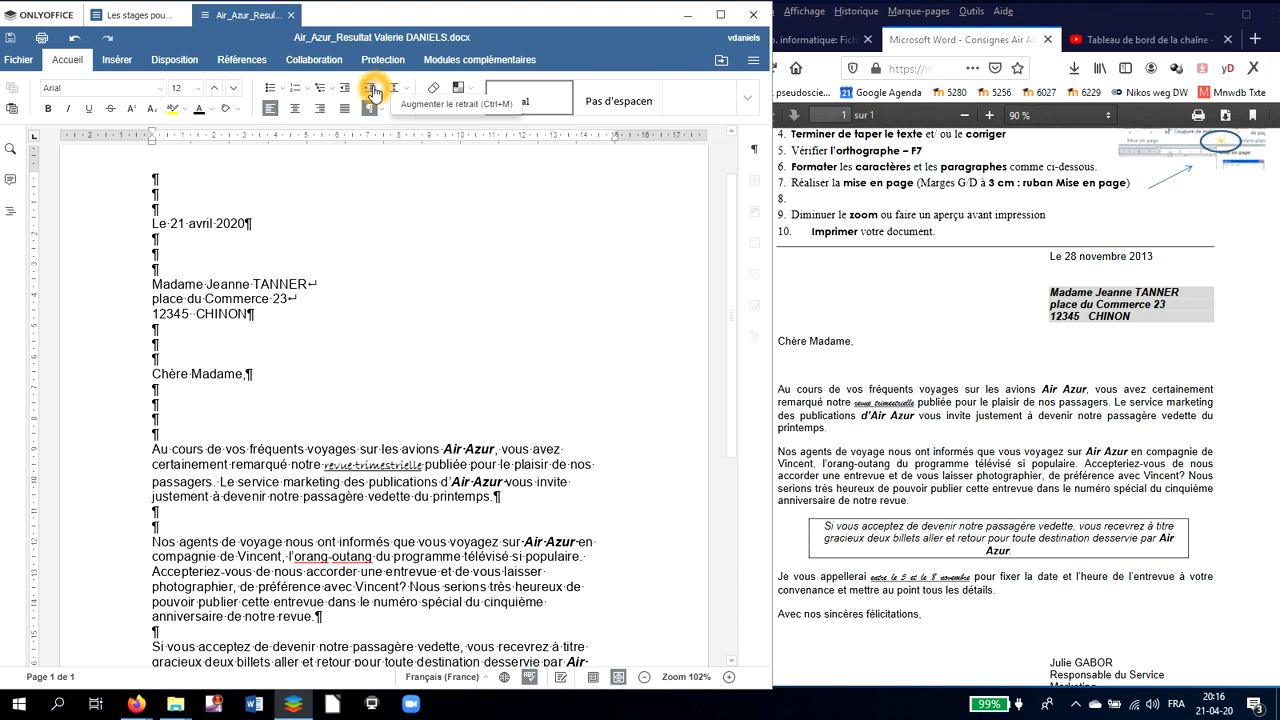
click(374, 90)
click(374, 90)
click(372, 89)
click(372, 89)
click(372, 89)
click(372, 89)
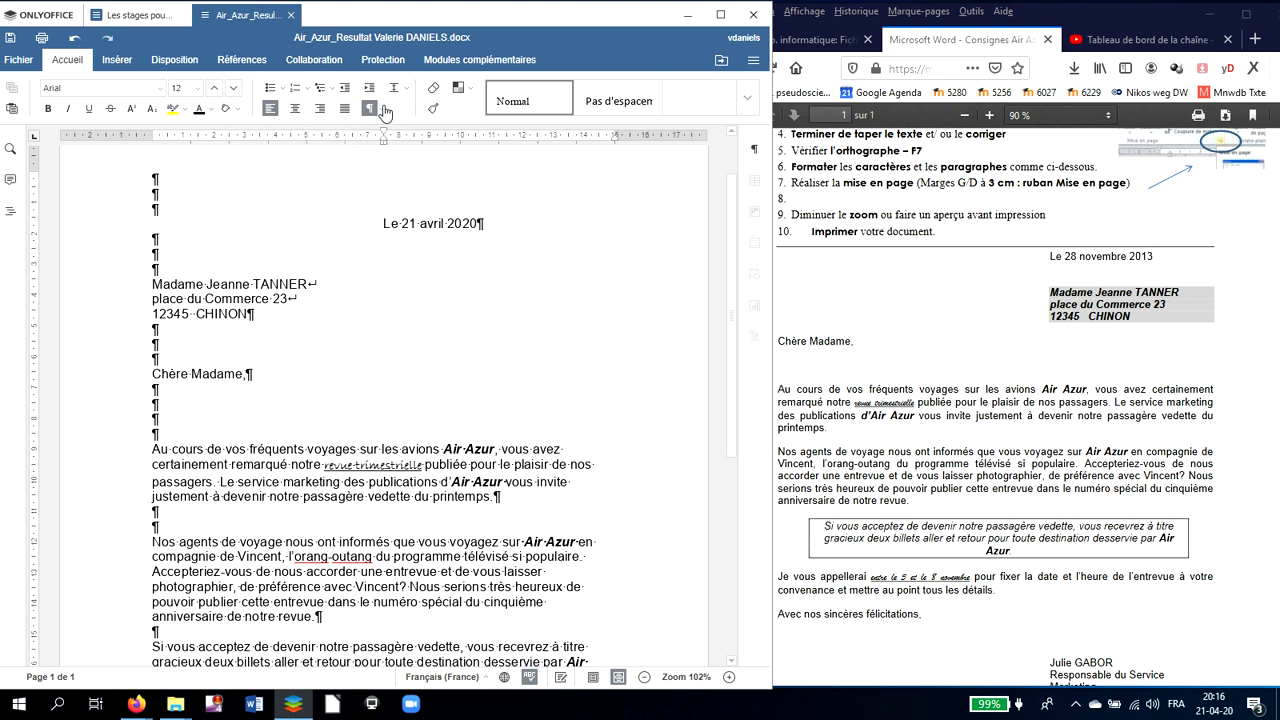
click(403, 82)
click(383, 142)
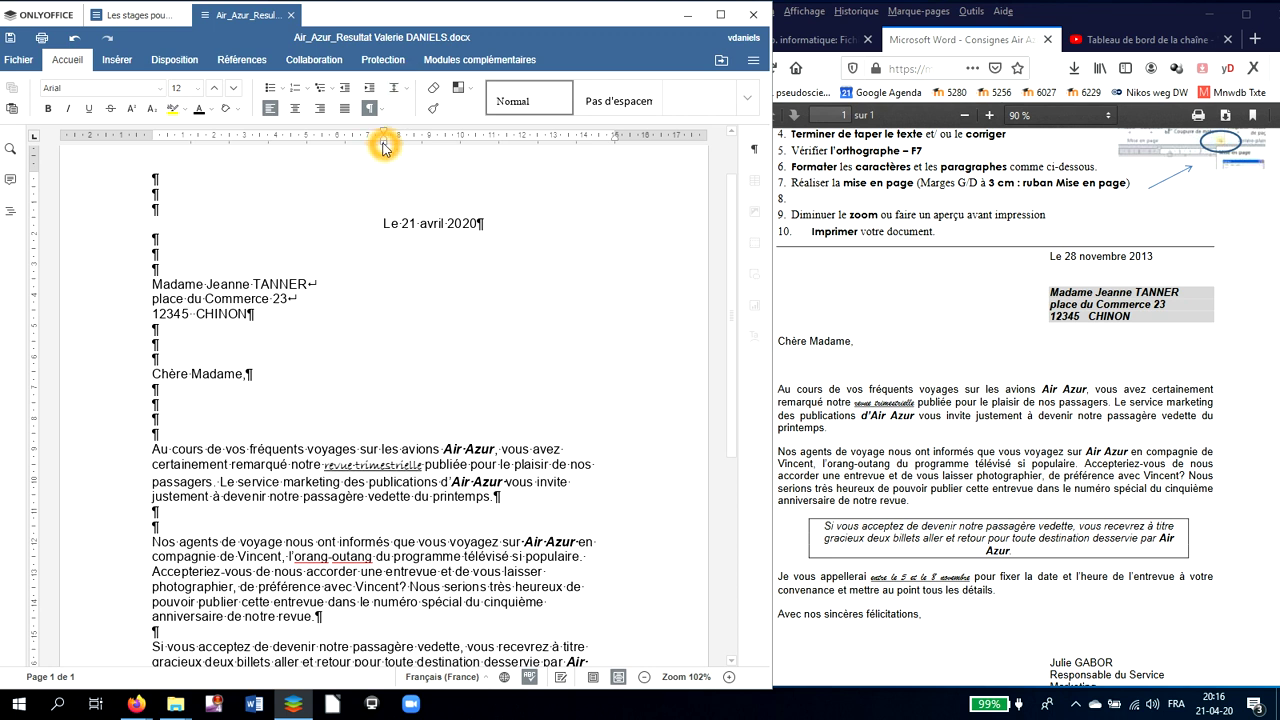